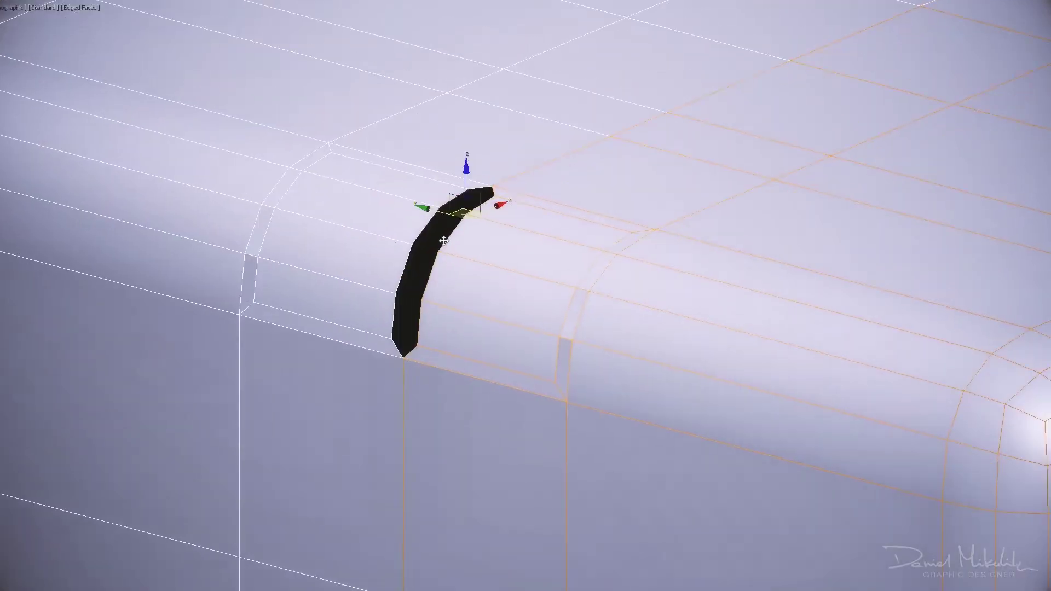
# Select the strip of lid-edge faces and extend the selection down the crate's side.
pyautogui.click(776, 238)
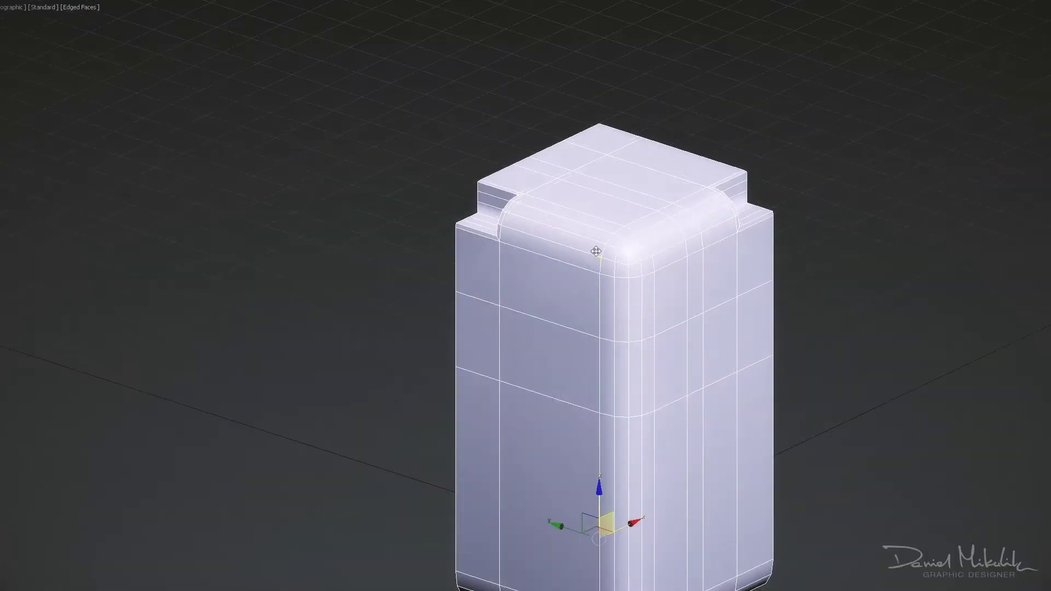
pyautogui.keyDown('shift'); pyautogui.click(646, 439); pyautogui.keyUp('shift')
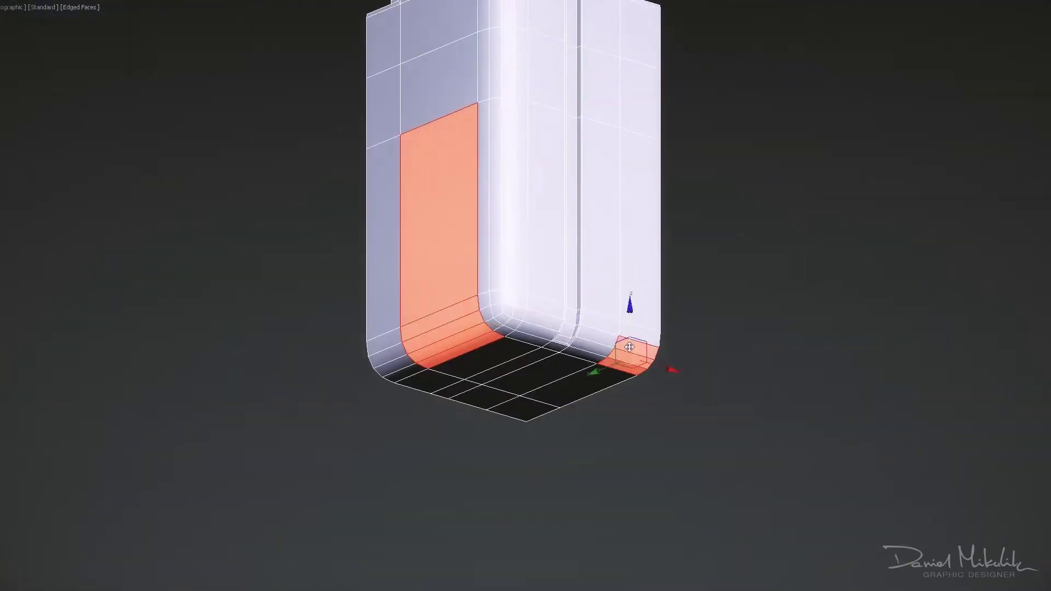
# Inset the selected faces, then Shift-drag border edges to lengthen the arch and fill the rim gap.
pyautogui.click(532, 332)
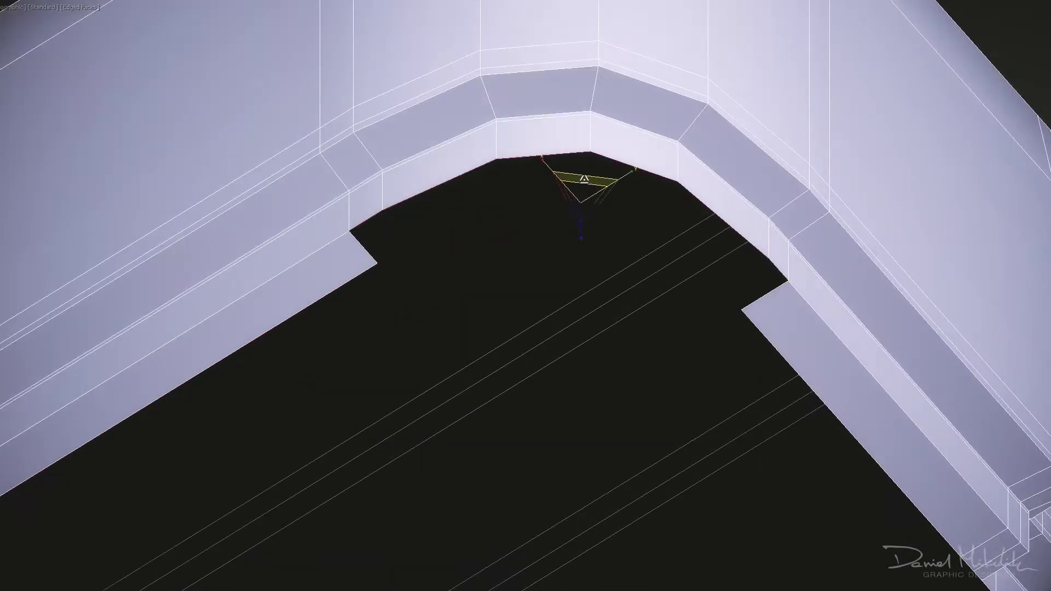
pyautogui.keyDown('shift'); pyautogui.moveTo(584, 180); pyautogui.dragTo(566, 250); pyautogui.keyUp('shift')
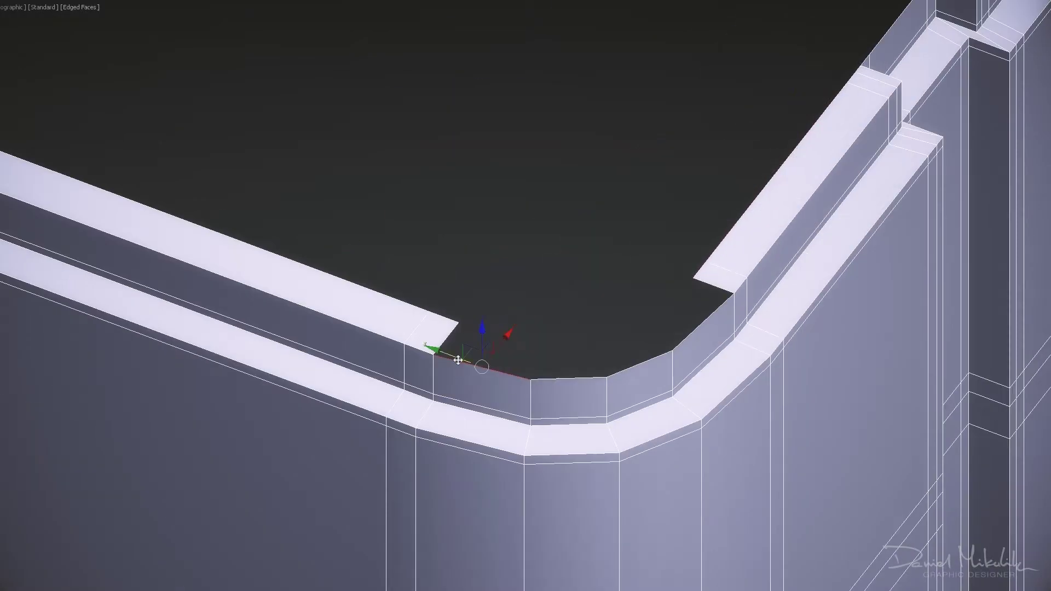
pyautogui.keyDown('shift'); pyautogui.moveTo(588, 344); pyautogui.dragTo(572, 301); pyautogui.keyUp('shift')
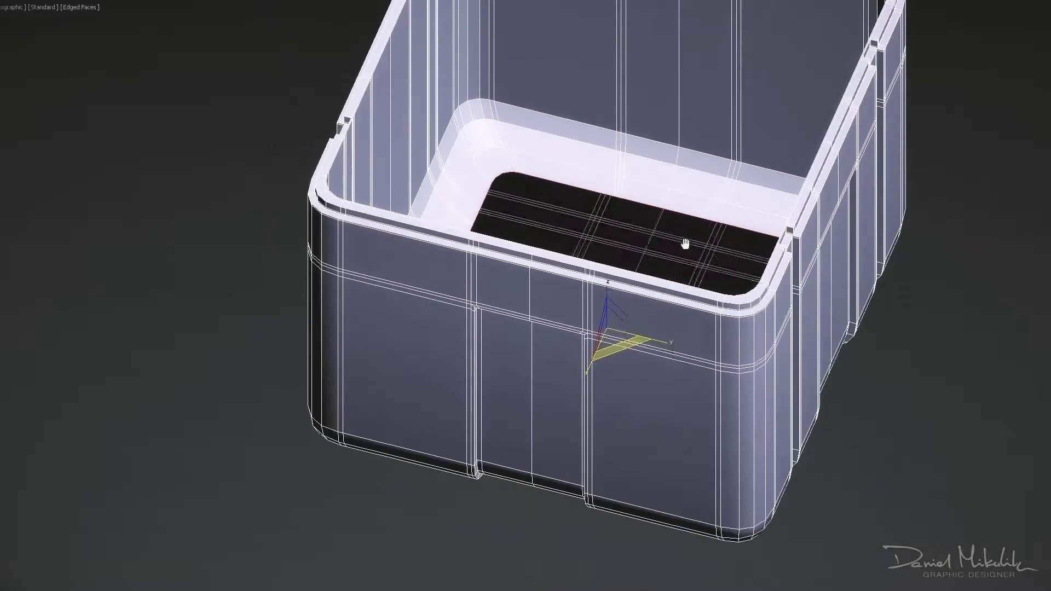
# Select the inner floor faces and extrude them 0,98cm.
pyautogui.press('1')
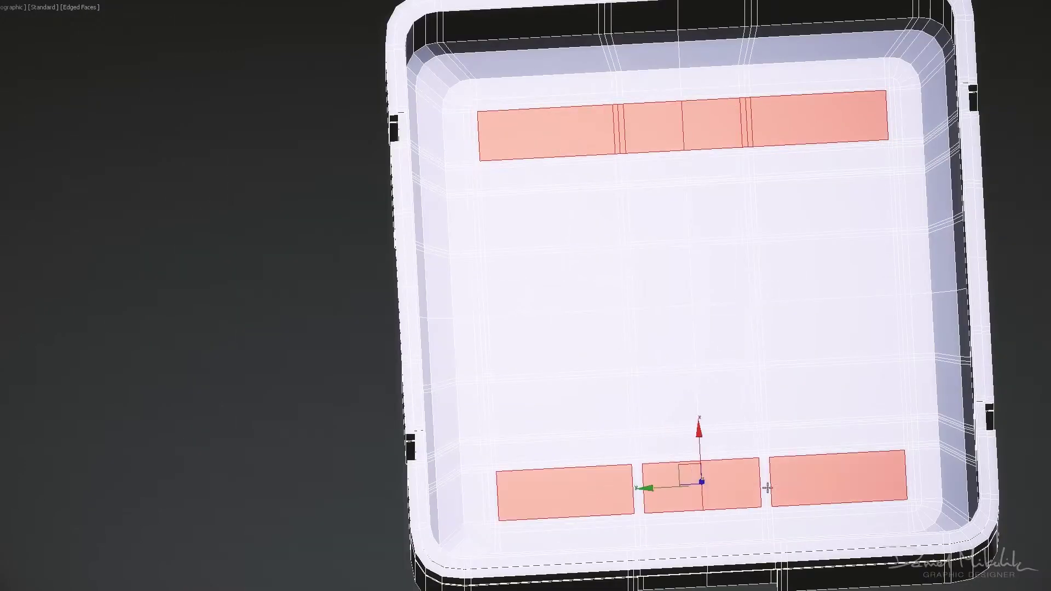
pyautogui.keyDown('ctrl'); pyautogui.click(574, 309); pyautogui.keyUp('ctrl')
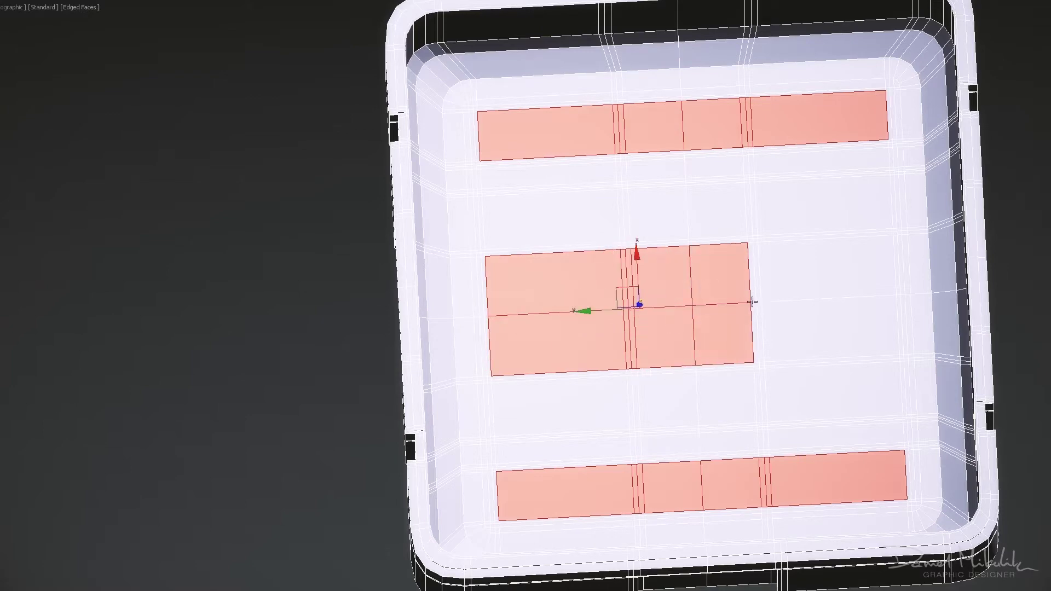
pyautogui.keyDown('ctrl'); pyautogui.click(809, 293); pyautogui.keyUp('ctrl')
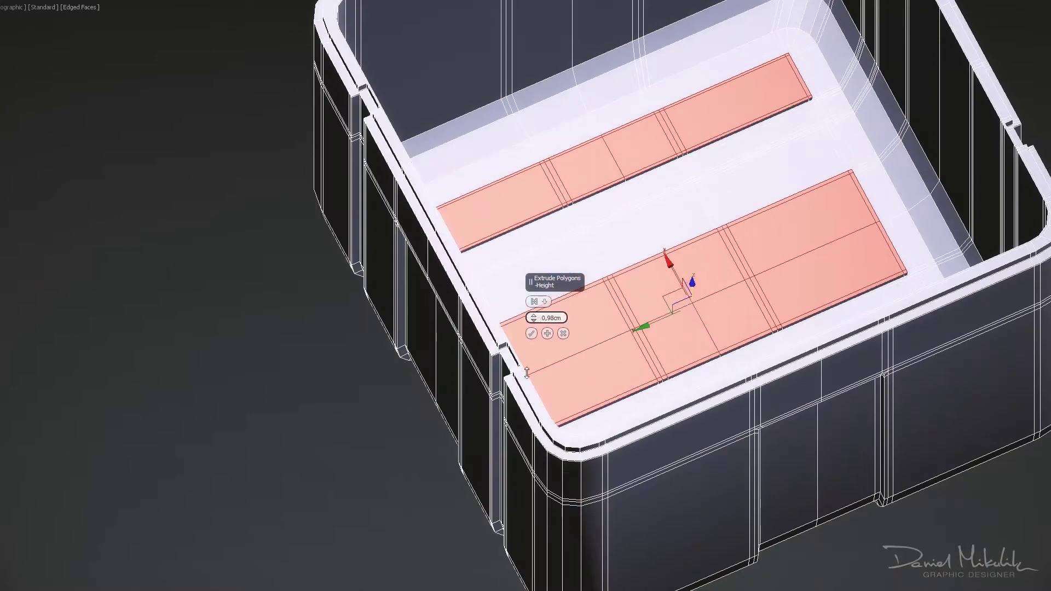
pyautogui.click(532, 334)
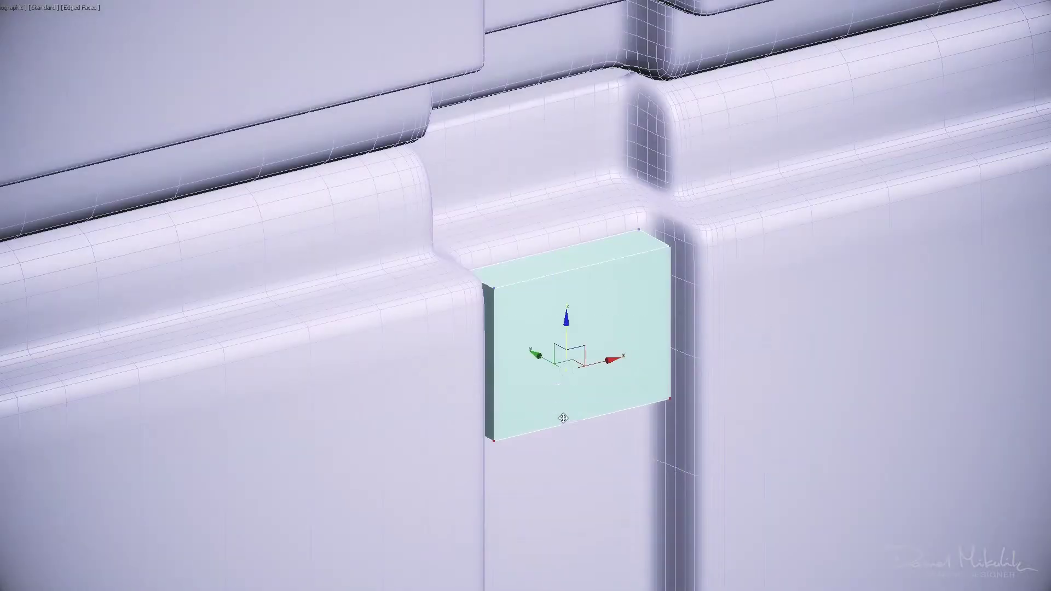
# Stretch the cyan box upward, chamfer its edges and extrude its top face.
pyautogui.moveTo(571, 225); pyautogui.dragTo(573, 151)
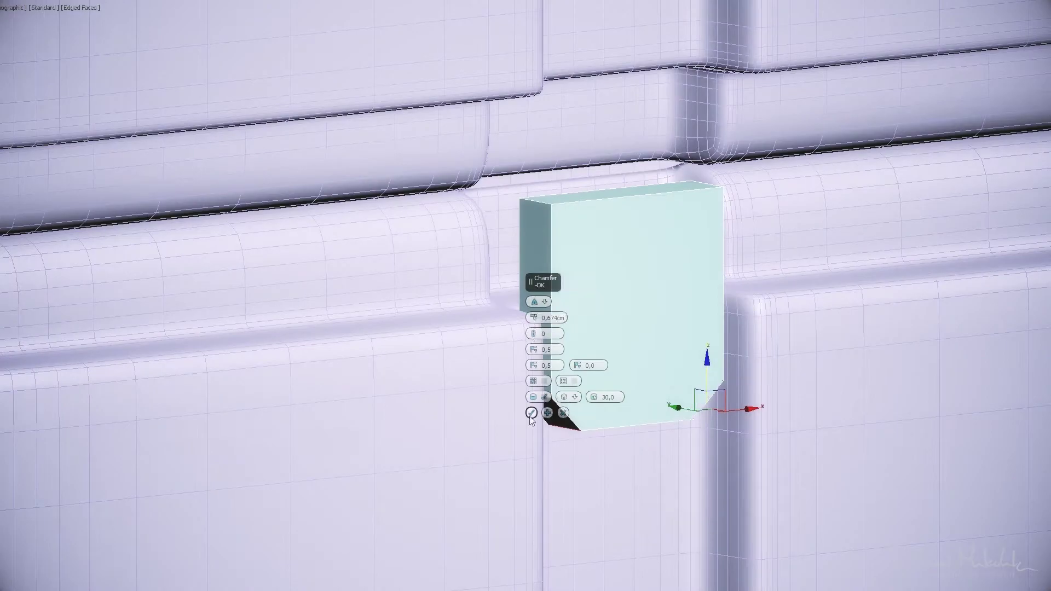
pyautogui.click(531, 413)
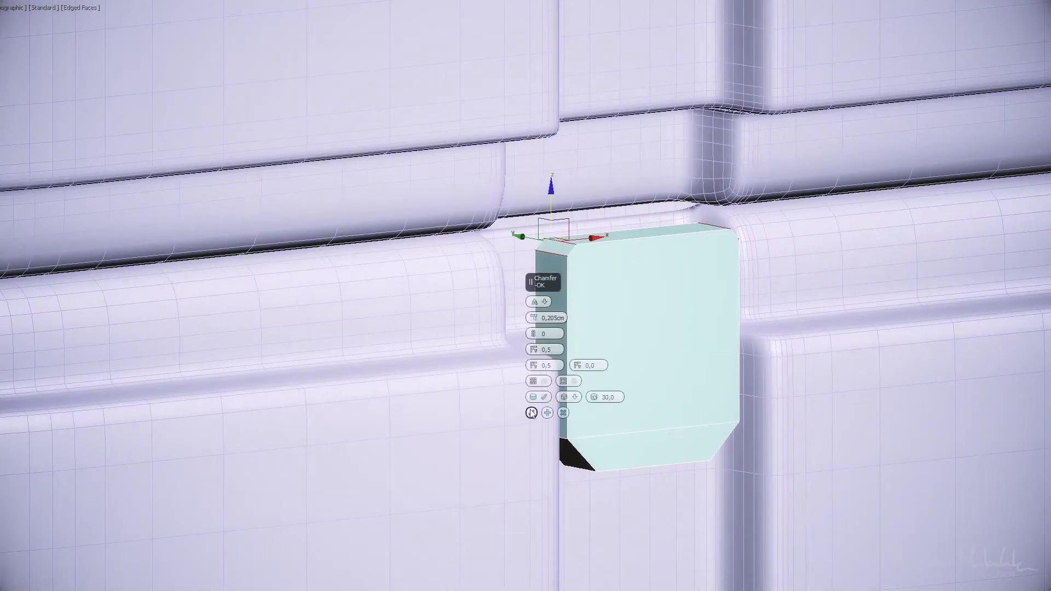
pyautogui.click(531, 413)
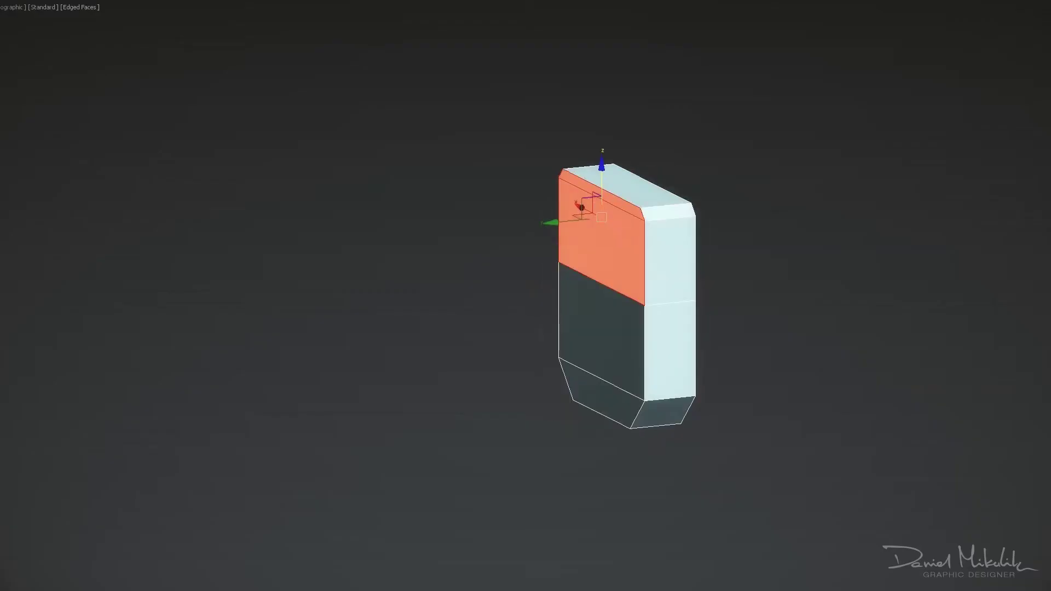
pyautogui.hotkey('shift', 'e')
pyautogui.click(532, 349)
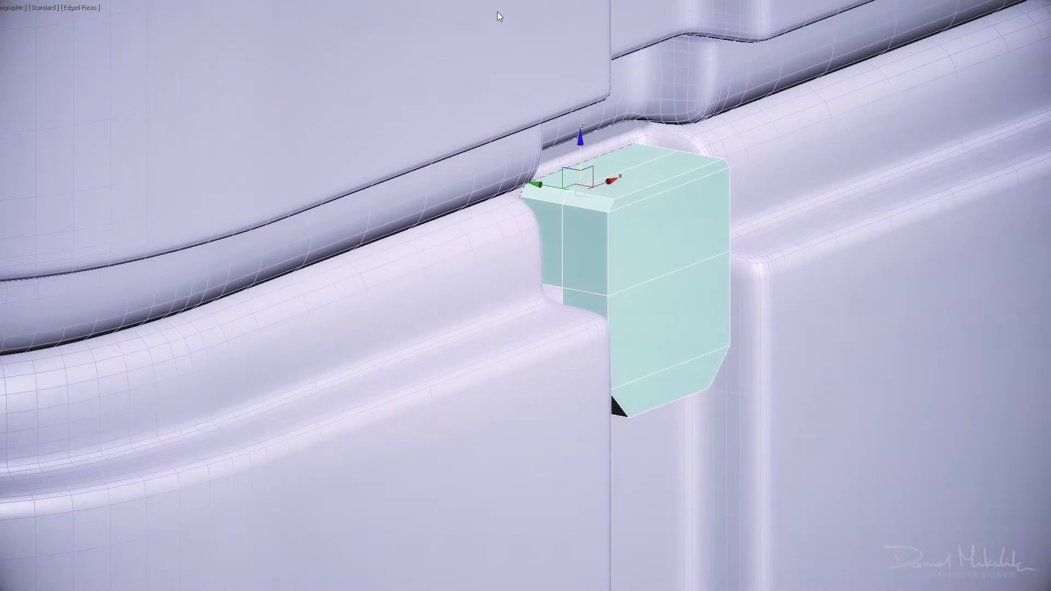
# Inset the block's front face and sink it inward as a recessed panel.
pyautogui.hotkey('alt', 'q')
pyautogui.click(532, 333)
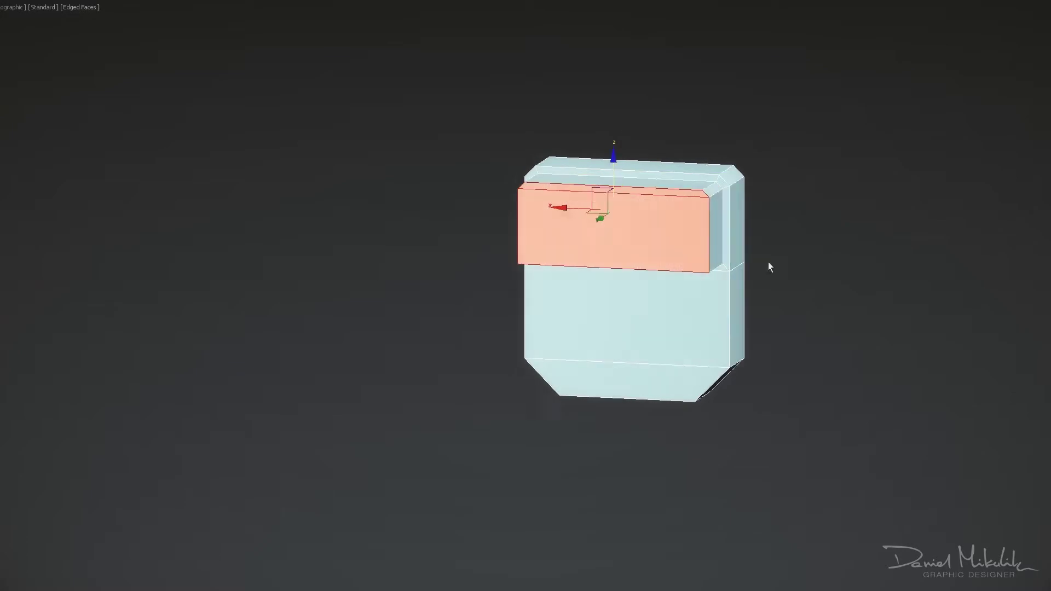
pyautogui.moveTo(768, 262)
pyautogui.keyDown('alt'); pyautogui.mouseDown(button='middle')
pyautogui.moveTo(712, 263)
pyautogui.moveTo(790, 346)
pyautogui.mouseUp(button='middle'); pyautogui.keyUp('alt')
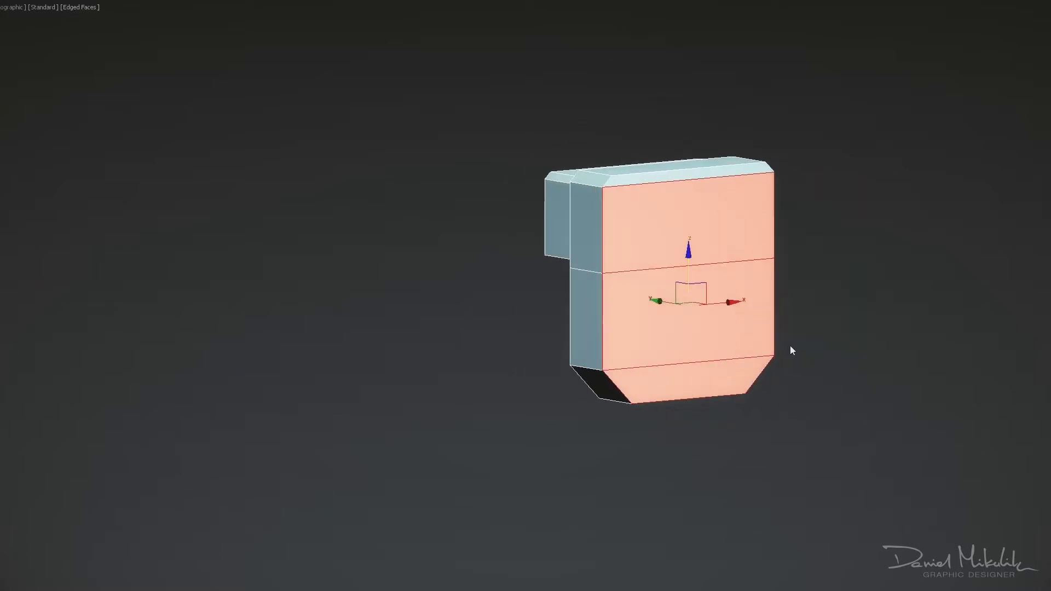
pyautogui.click(532, 333)
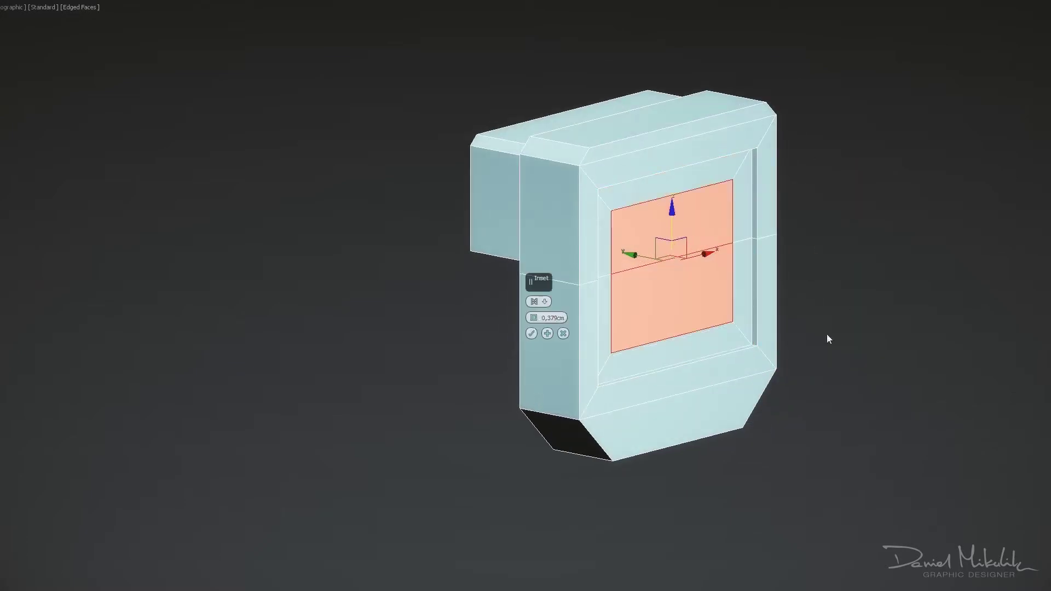
pyautogui.click(531, 333)
pyautogui.keyDown('alt'); pyautogui.moveTo(537, 337); pyautogui.dragTo(570, 334, button='middle'); pyautogui.keyUp('alt')
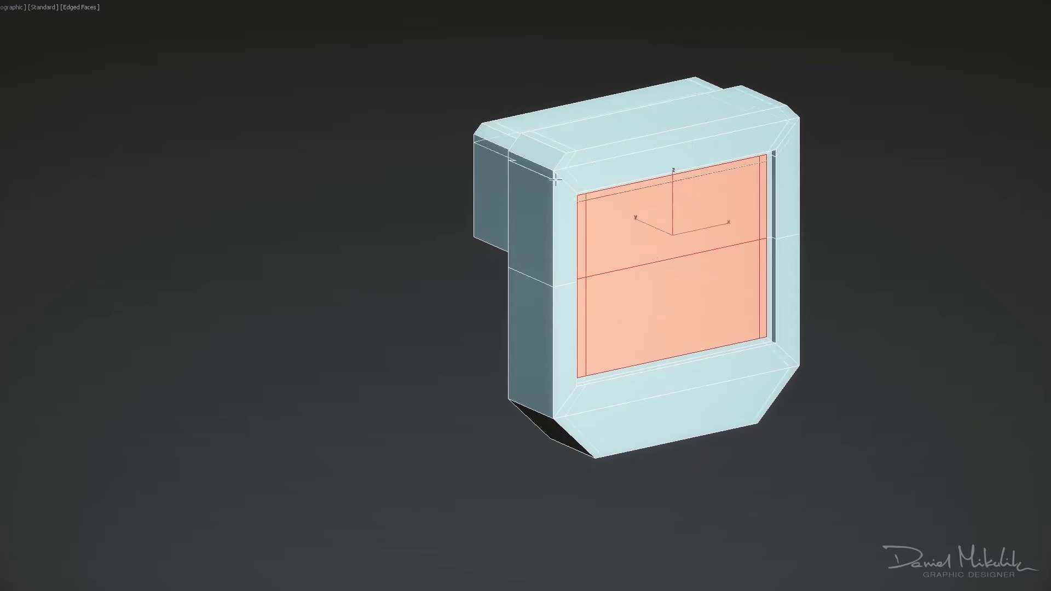
pyautogui.press('2')
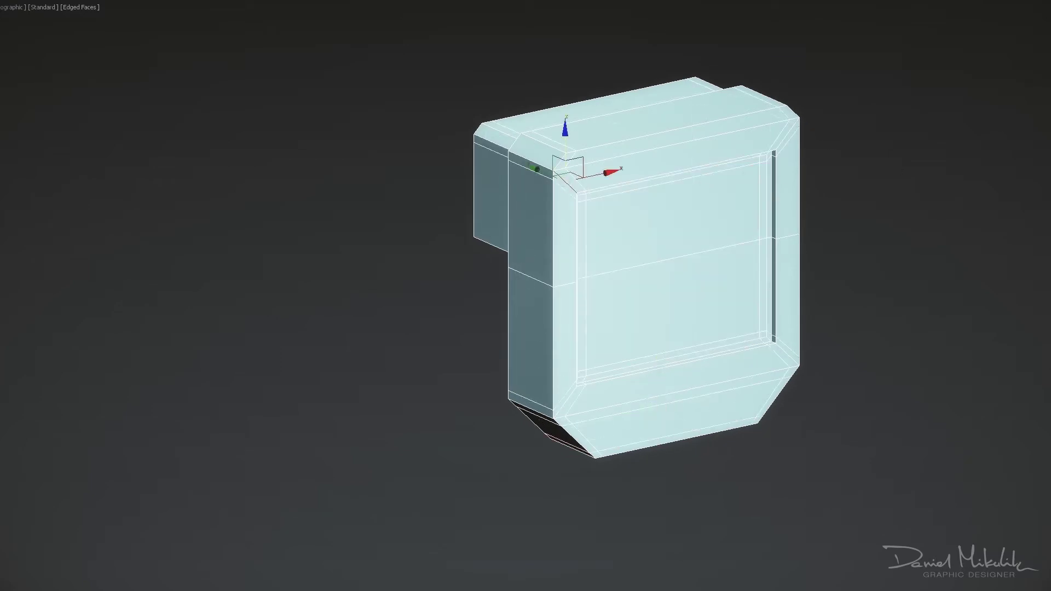
pyautogui.moveTo(564, 159)
pyautogui.keyDown('alt'); pyautogui.mouseDown(button='middle')
pyautogui.moveTo(704, 169)
pyautogui.moveTo(629, 169)
pyautogui.mouseUp(button='middle'); pyautogui.keyUp('alt')
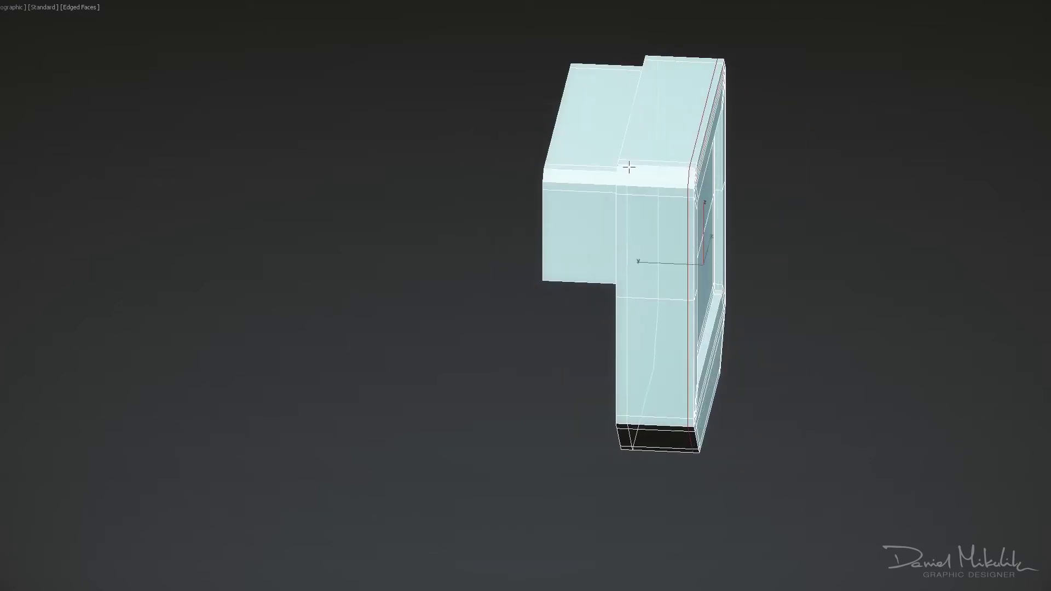
pyautogui.scroll(5, 679, 165)
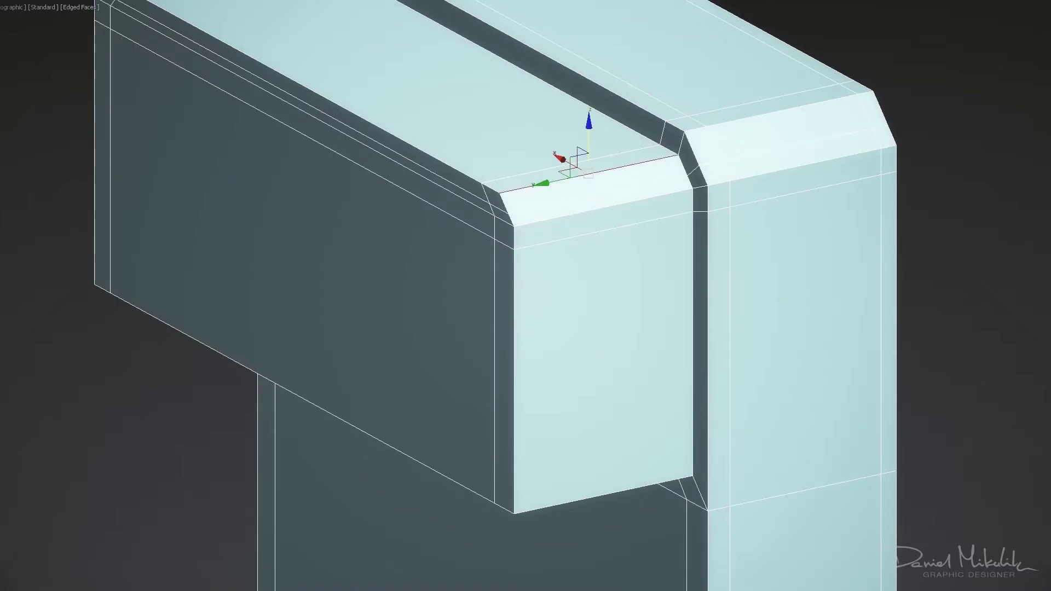
pyautogui.scroll(-6, 677, 184)
pyautogui.moveTo(545, 228)
pyautogui.keyDown('alt'); pyautogui.mouseDown(button='middle')
pyautogui.moveTo(641, 263)
pyautogui.moveTo(662, 285)
pyautogui.mouseUp(button='middle'); pyautogui.keyUp('alt')
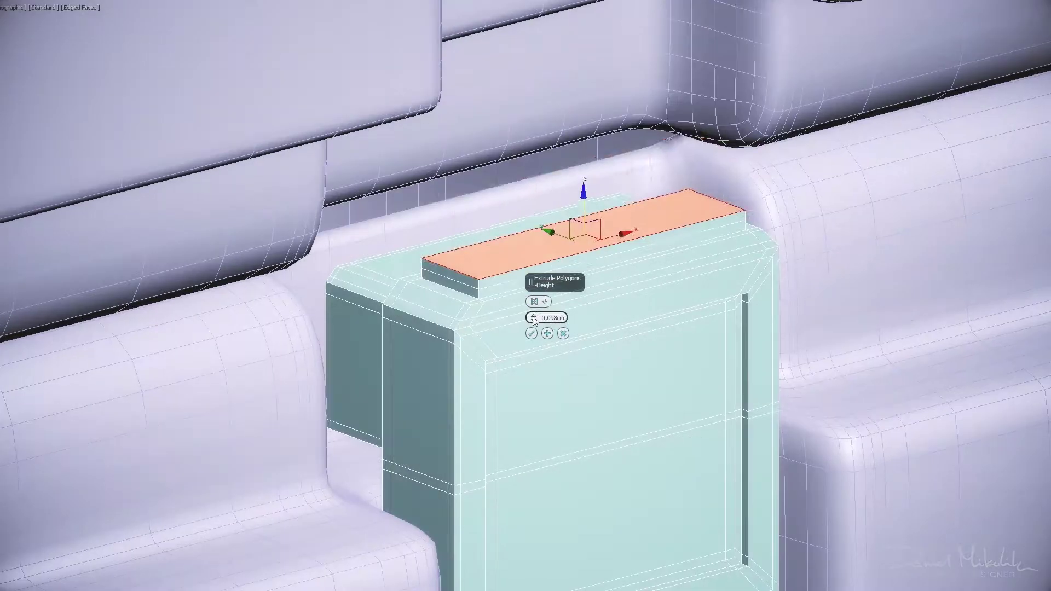
# Raise the latch's top strip to 0,373cm, widen the latch and delete its bottom face.
pyautogui.moveTo(534, 318); pyautogui.dragTo(534, 285)
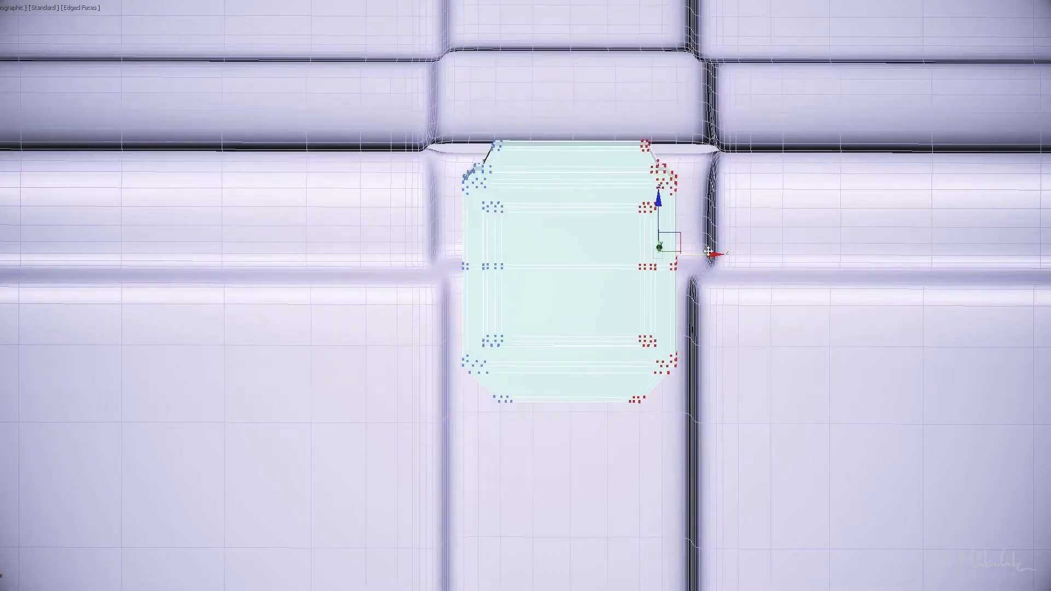
pyautogui.moveTo(713, 255); pyautogui.dragTo(723, 256)
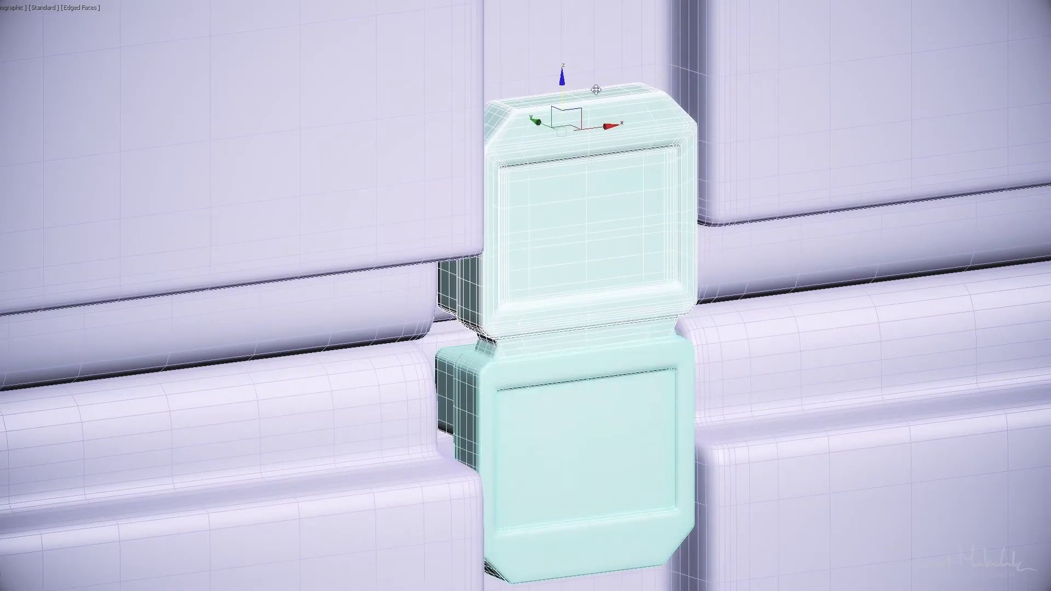
pyautogui.rightClick(551, 263)
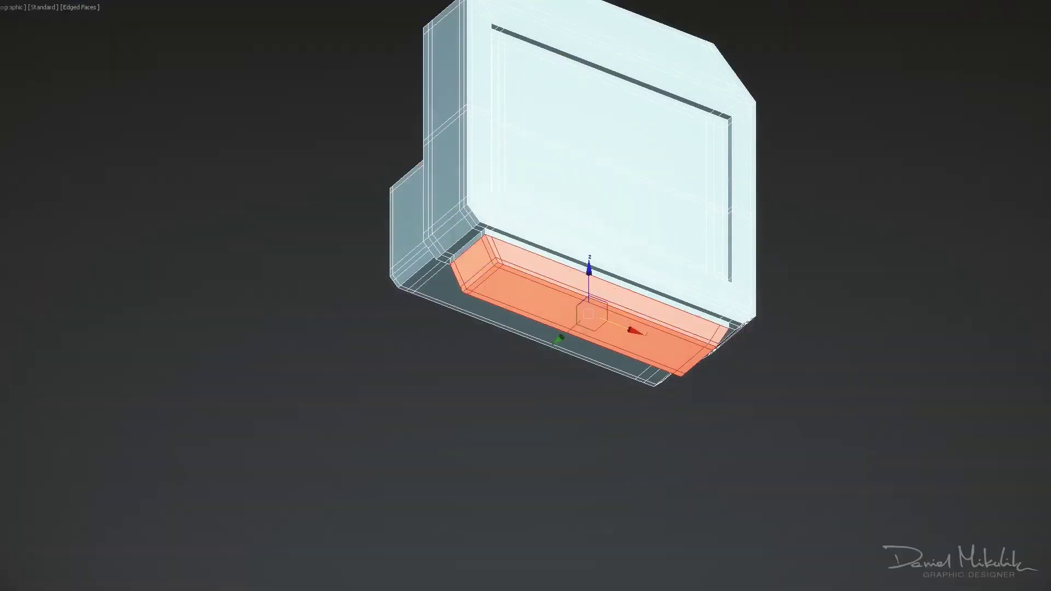
pyautogui.press('Delete')
# Cap the bottom hole and bevel the capped face inward.
pyautogui.scroll(3, 546, 240)
pyautogui.hotkey('alt', 'p')
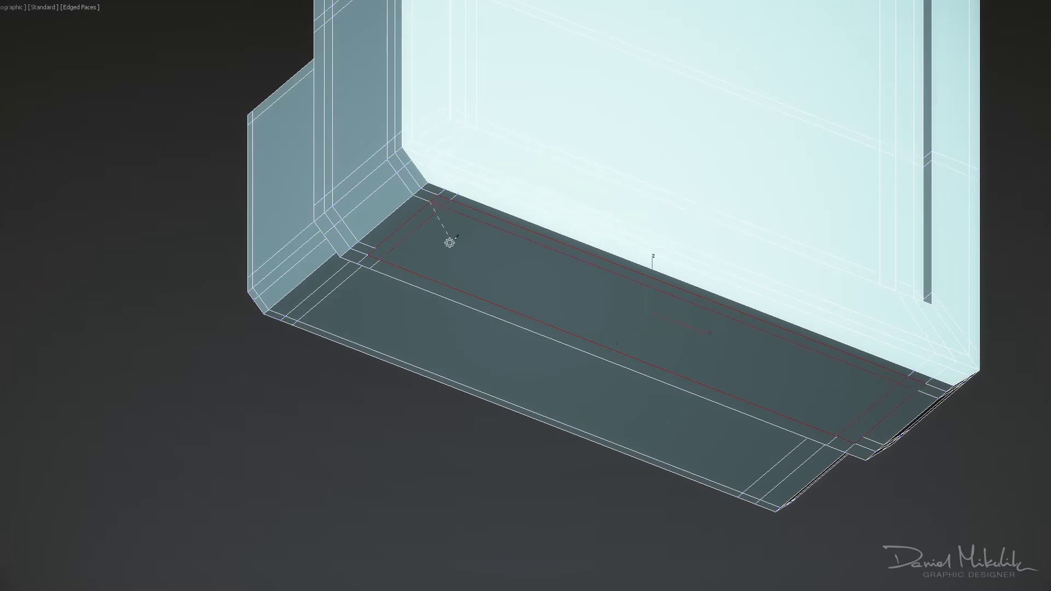
pyautogui.hotkey('ctrl', 'shift', 'b')
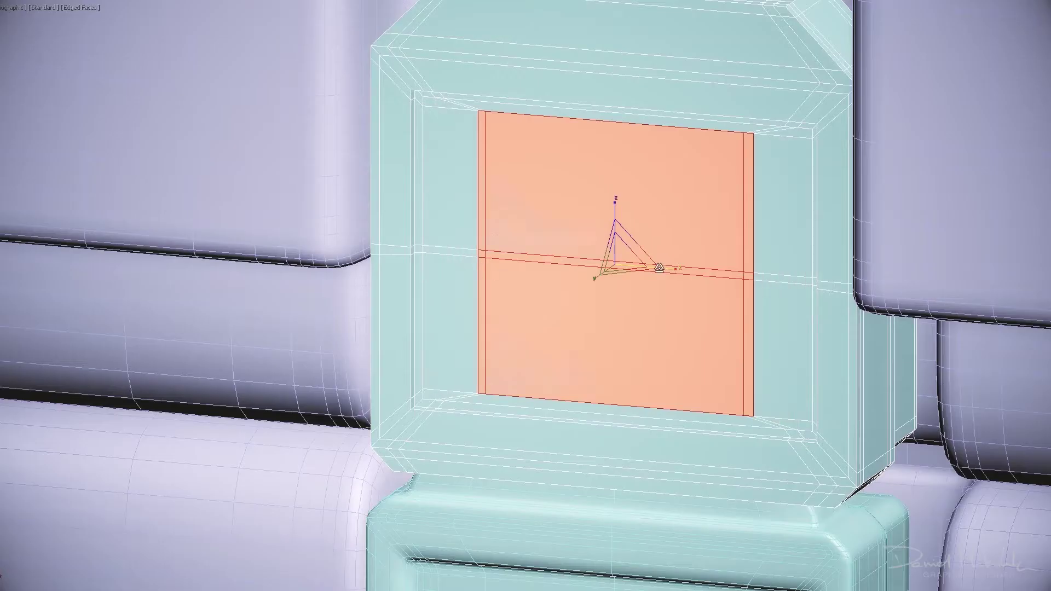
pyautogui.press('z')
pyautogui.click(401, 262)
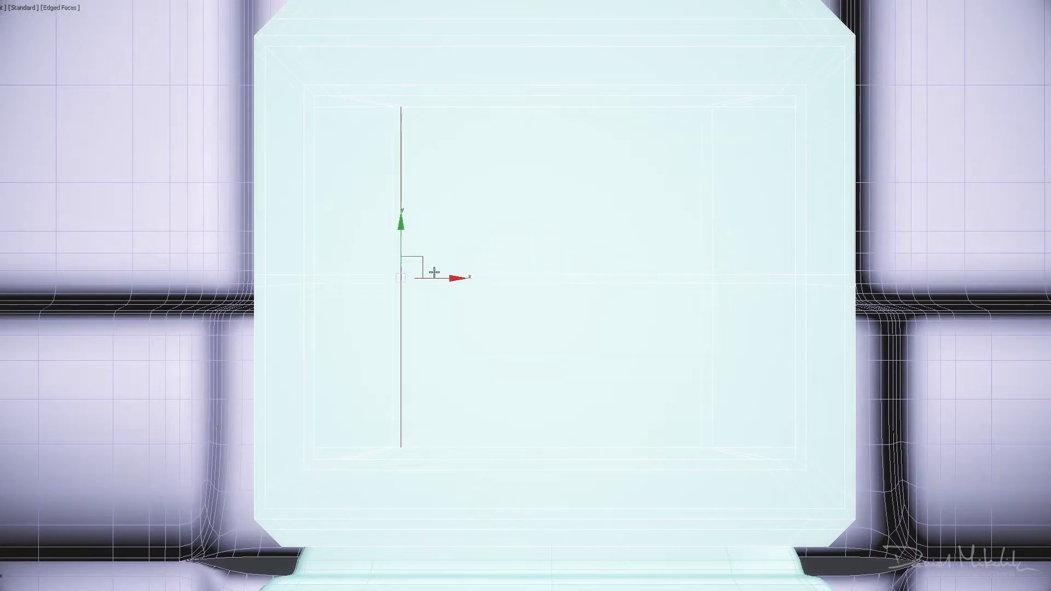
# Select a block of eight faces on the latch's front panel.
pyautogui.moveTo(524, 279)
pyautogui.keyDown('alt'); pyautogui.mouseDown(button='middle')
pyautogui.moveTo(370, 452)
pyautogui.moveTo(472, 377)
pyautogui.mouseUp(button='middle'); pyautogui.keyUp('alt')
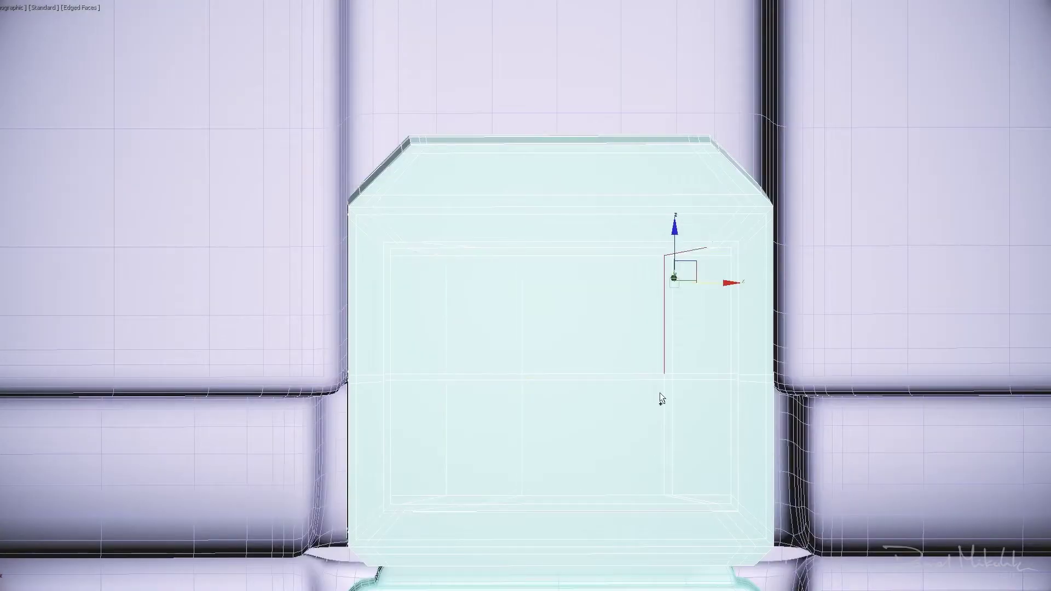
pyautogui.scroll(3, 659, 376)
pyautogui.scroll(-3, 639, 369)
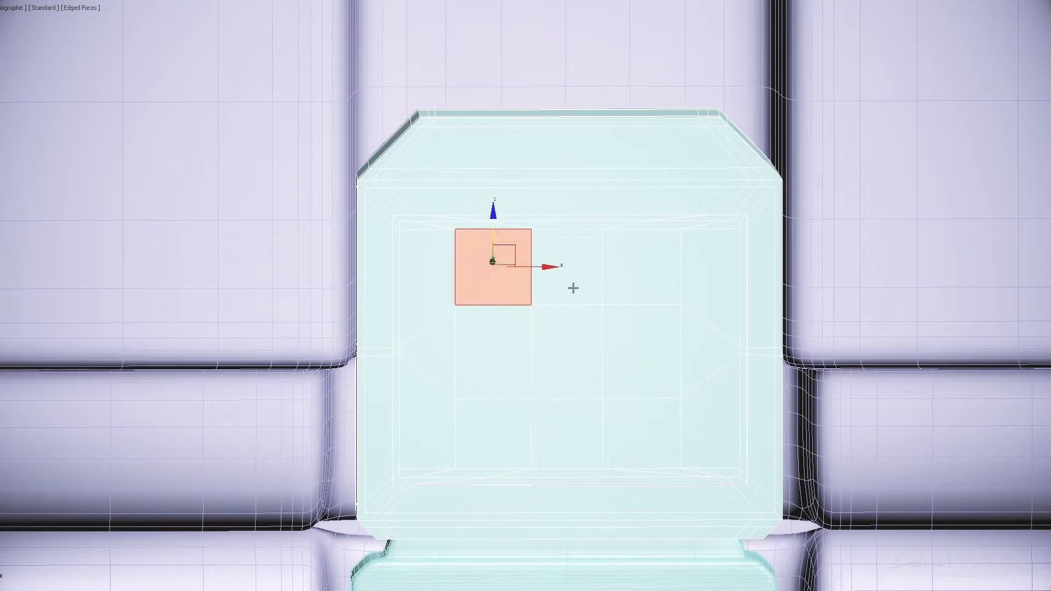
pyautogui.keyDown('ctrl'); pyautogui.moveTo(573, 288); pyautogui.dragTo(579, 432); pyautogui.keyUp('ctrl')
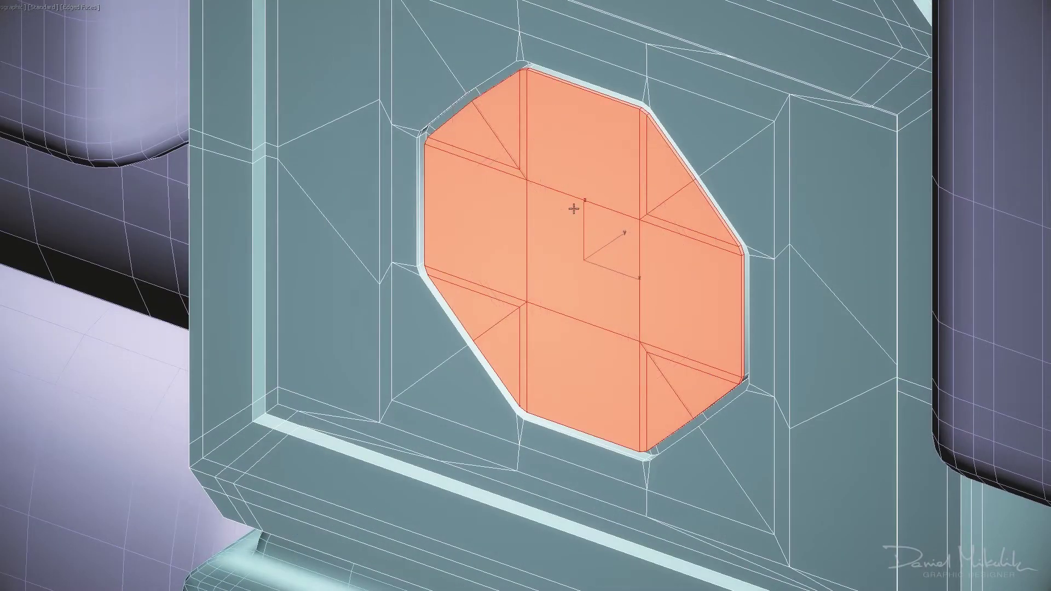
# Push the octagonal panel outward from the front and select the narrow face strip at right.
pyautogui.moveTo(574, 208); pyautogui.dragTo(533, 235)
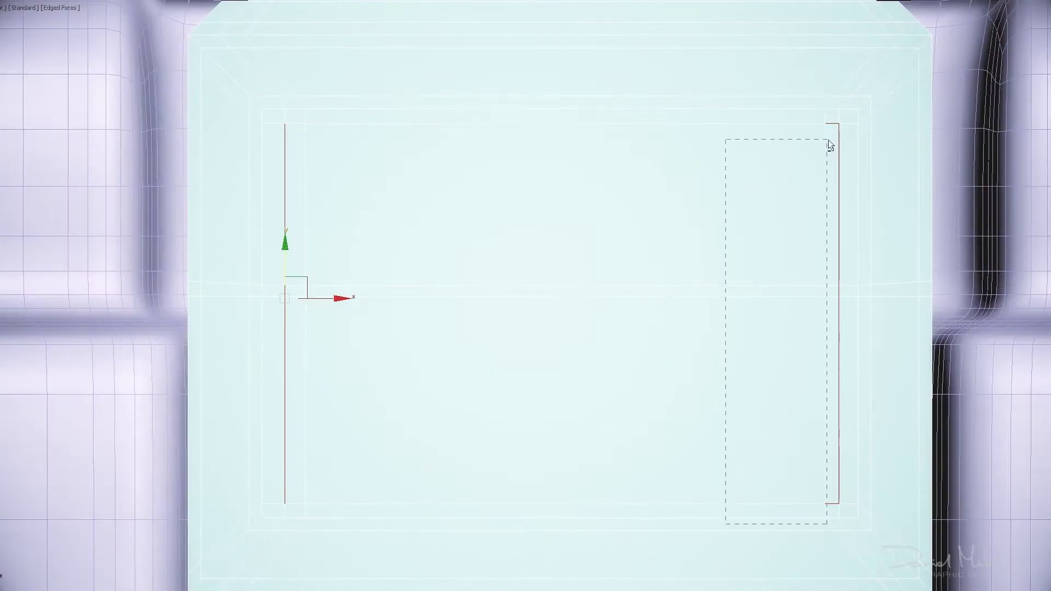
pyautogui.moveTo(828, 141); pyautogui.dragTo(833, 110)
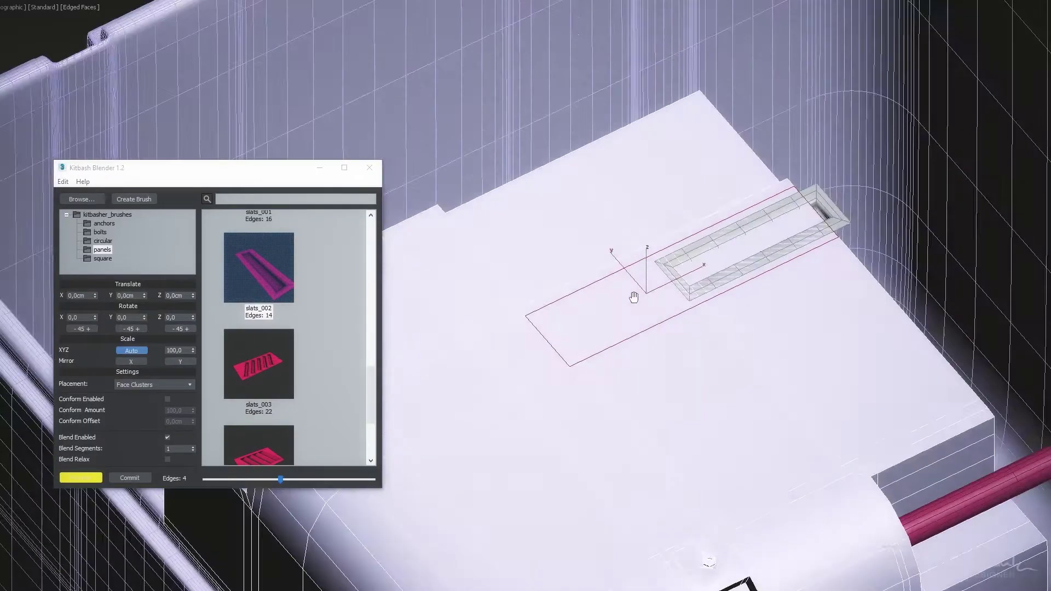
# Lay the slats_002 shape along the lid groove, scale it to 77.7 percent and commit.
pyautogui.moveTo(193, 351); pyautogui.dragTo(194, 379)
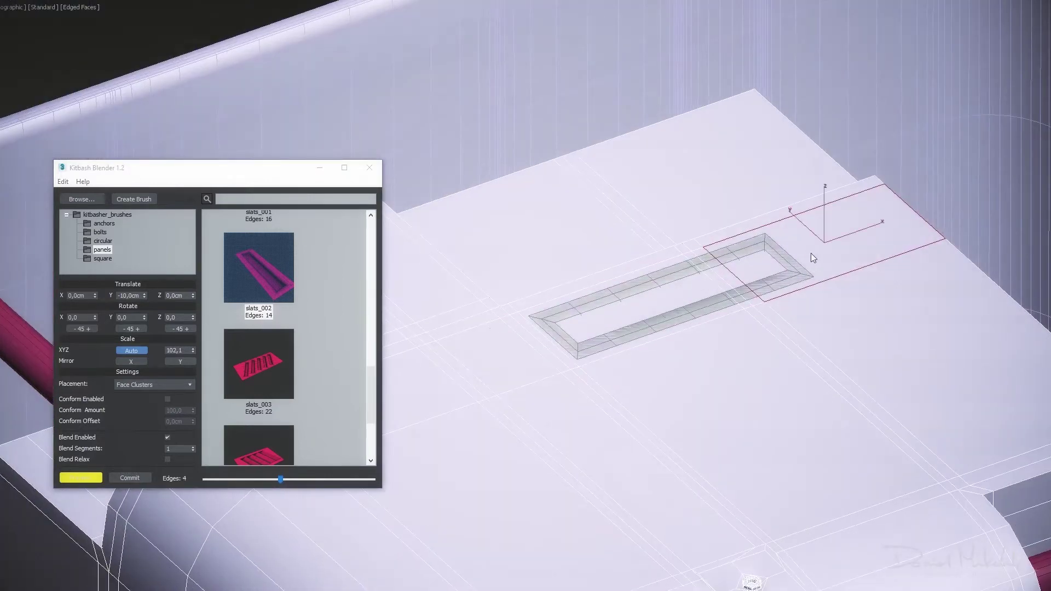
pyautogui.moveTo(815, 251); pyautogui.dragTo(549, 353)
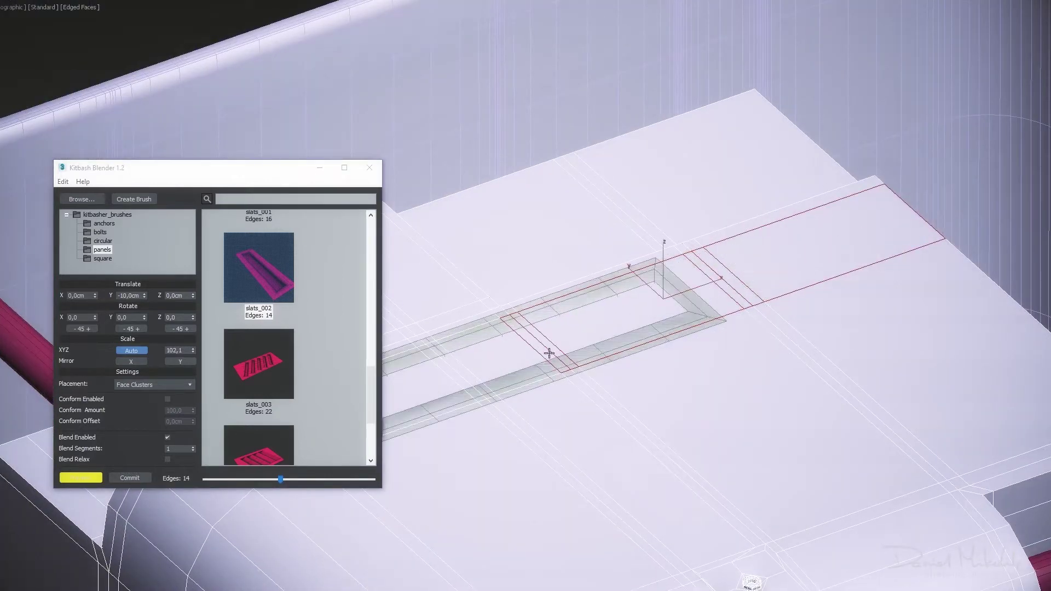
pyautogui.moveTo(144, 295); pyautogui.dragTo(195, 223)
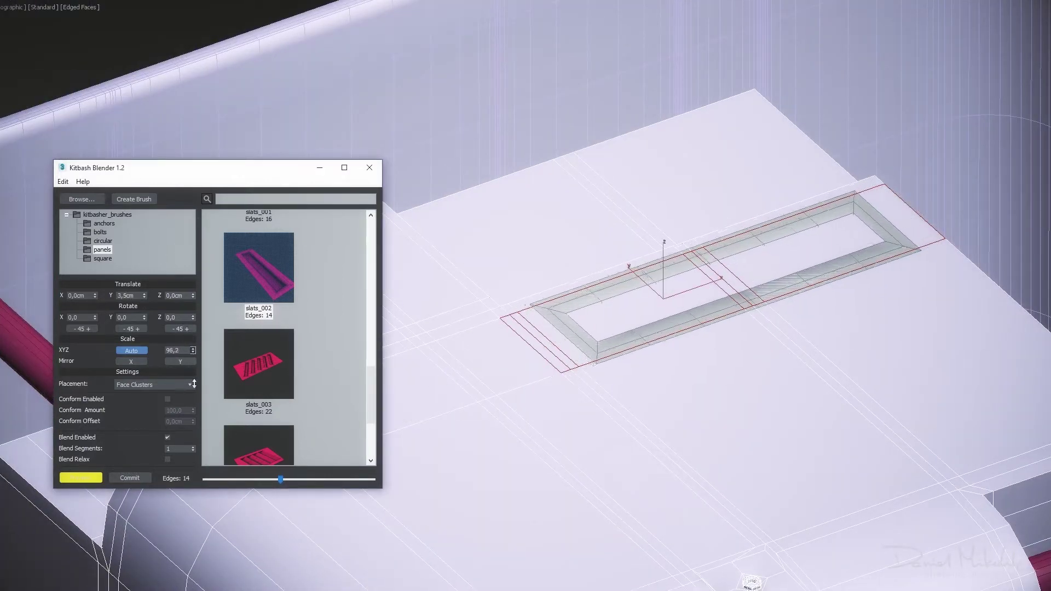
pyautogui.moveTo(192, 350); pyautogui.dragTo(194, 385)
pyautogui.click(130, 478)
# Select the vertices at the groove's left end and check the raised geometry.
pyautogui.moveTo(505, 289); pyautogui.dragTo(555, 378)
pyautogui.moveTo(555, 378)
pyautogui.keyDown('alt'); pyautogui.mouseDown(button='middle')
pyautogui.moveTo(602, 328)
pyautogui.moveTo(629, 259)
pyautogui.mouseUp(button='middle'); pyautogui.keyUp('alt')
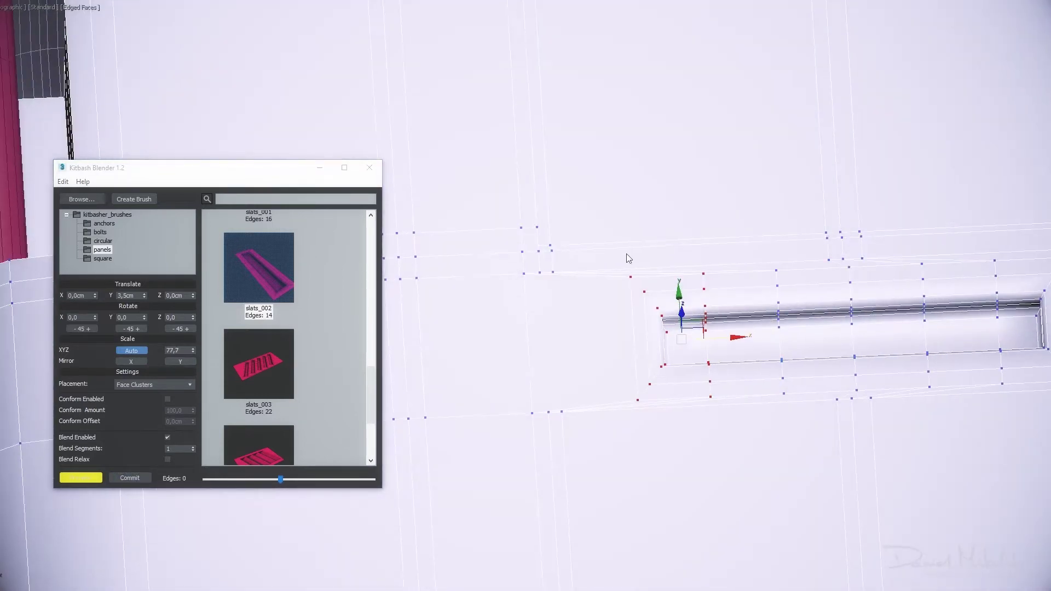
pyautogui.moveTo(762, 302)
pyautogui.mouseDown(button='middle')
pyautogui.moveTo(546, 345)
pyautogui.moveTo(655, 295)
pyautogui.mouseUp(button='middle')
pyautogui.keyDown('alt'); pyautogui.moveTo(925, 320); pyautogui.dragTo(758, 302, button='middle'); pyautogui.keyUp('alt')
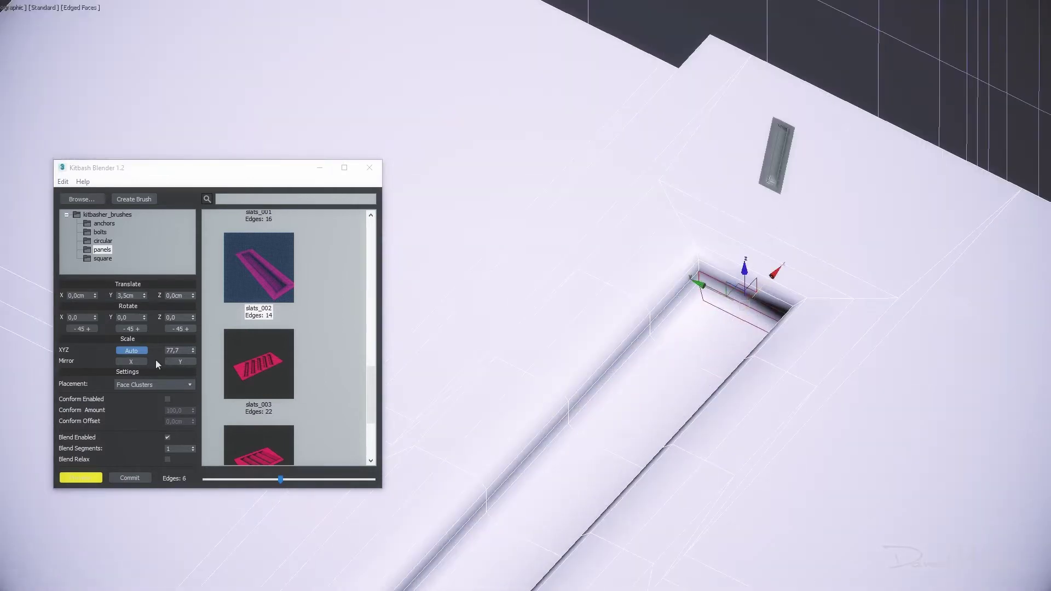
pyautogui.moveTo(832, 245)
pyautogui.mouseDown(button='middle')
pyautogui.moveTo(575, 542)
pyautogui.moveTo(611, 139)
pyautogui.mouseUp(button='middle')
# Preview the diagonal slats_003 vent shape on the lid from the top view.
pyautogui.press('t')
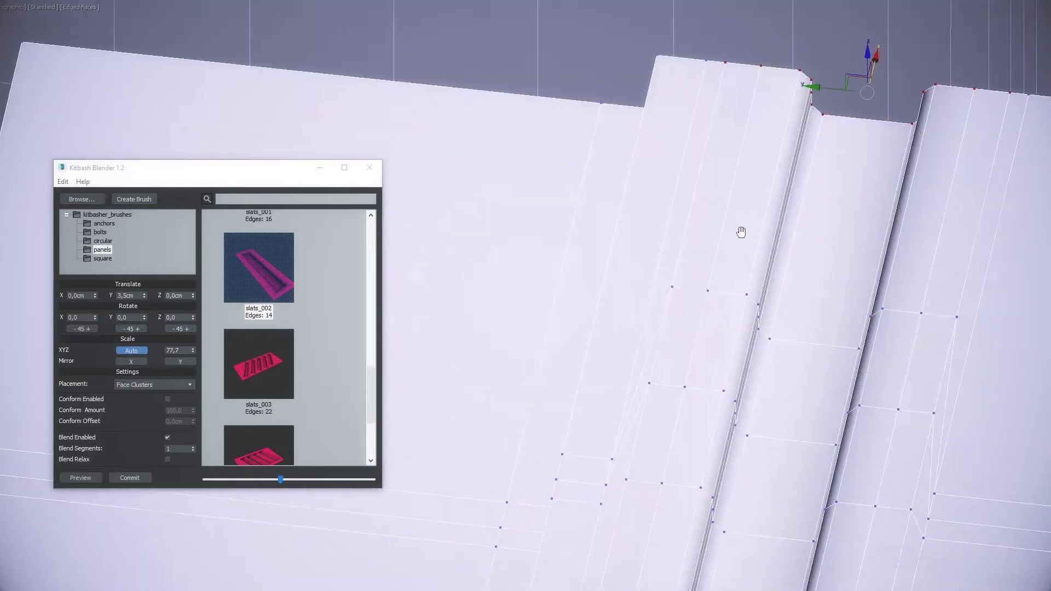
pyautogui.click(206, 361)
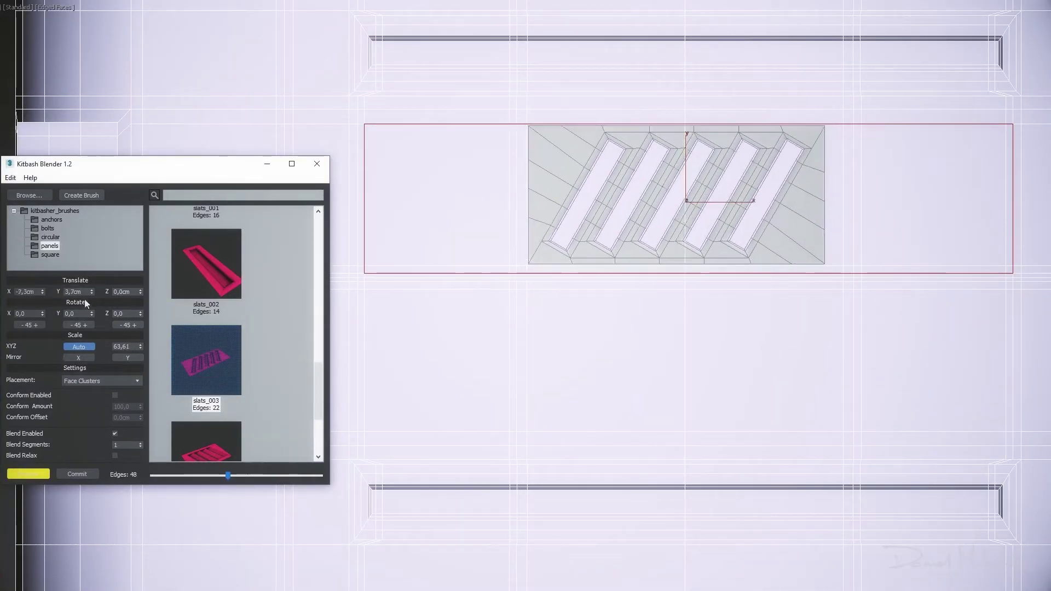
pyautogui.scroll(3, 834, 134)
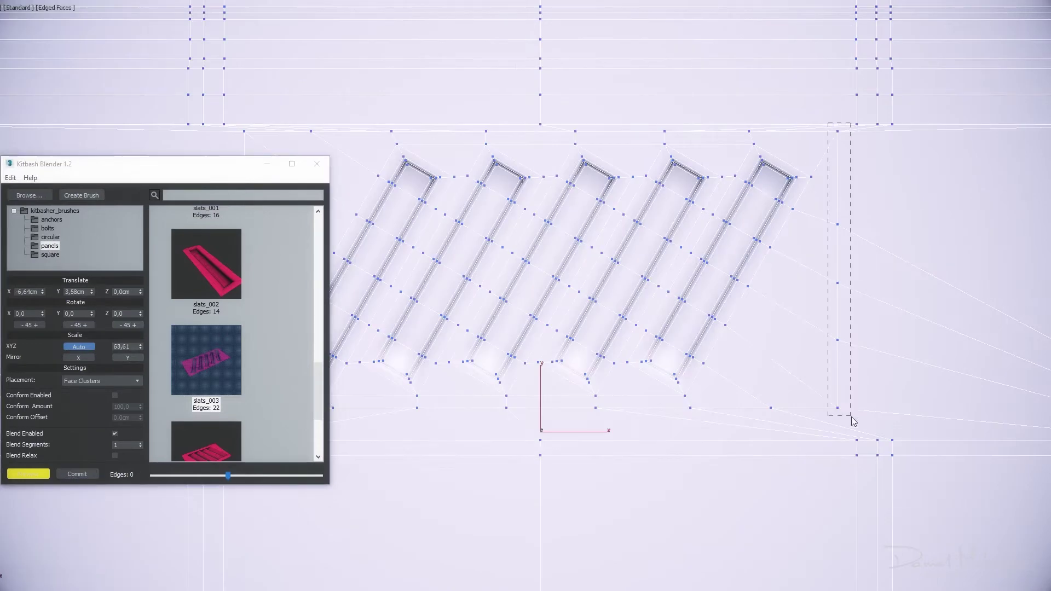
pyautogui.scroll(-3, 711, 246)
pyautogui.scroll(5, 922, 250)
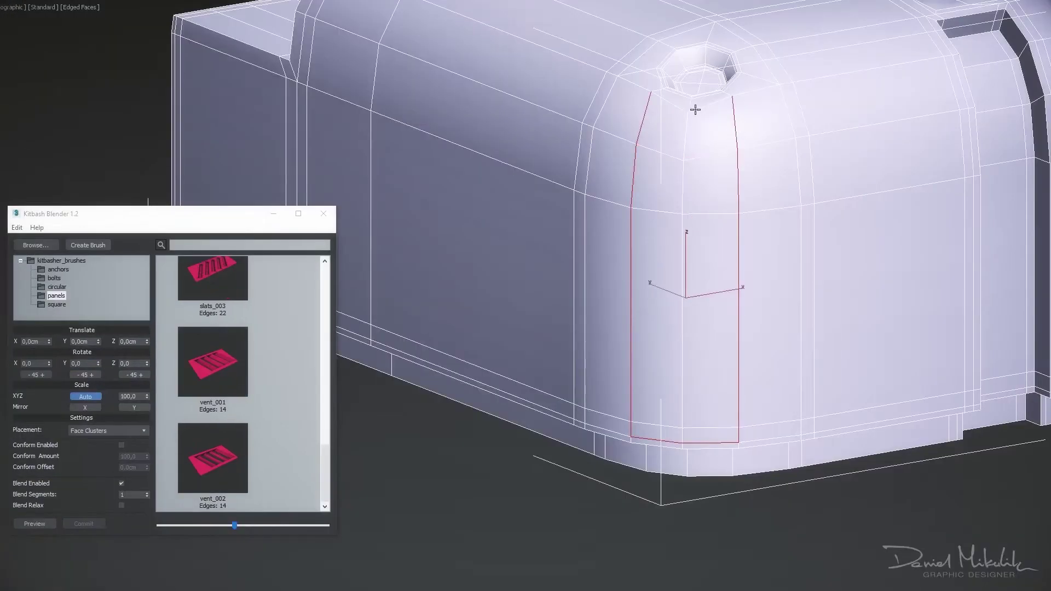
pyautogui.scroll(5, 718, 457)
pyautogui.scroll(-5, 730, 413)
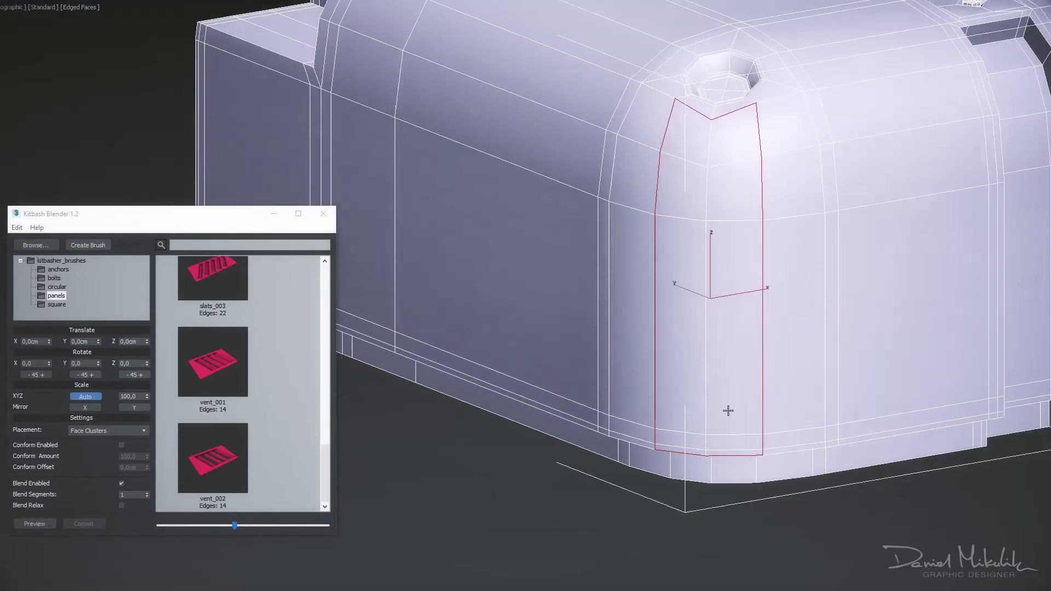
# Apply the slats_001 slot shape to the crate's corner faces with zero conform offset.
pyautogui.click(703, 308)
pyautogui.scroll(3, 233, 332)
pyautogui.click(208, 407)
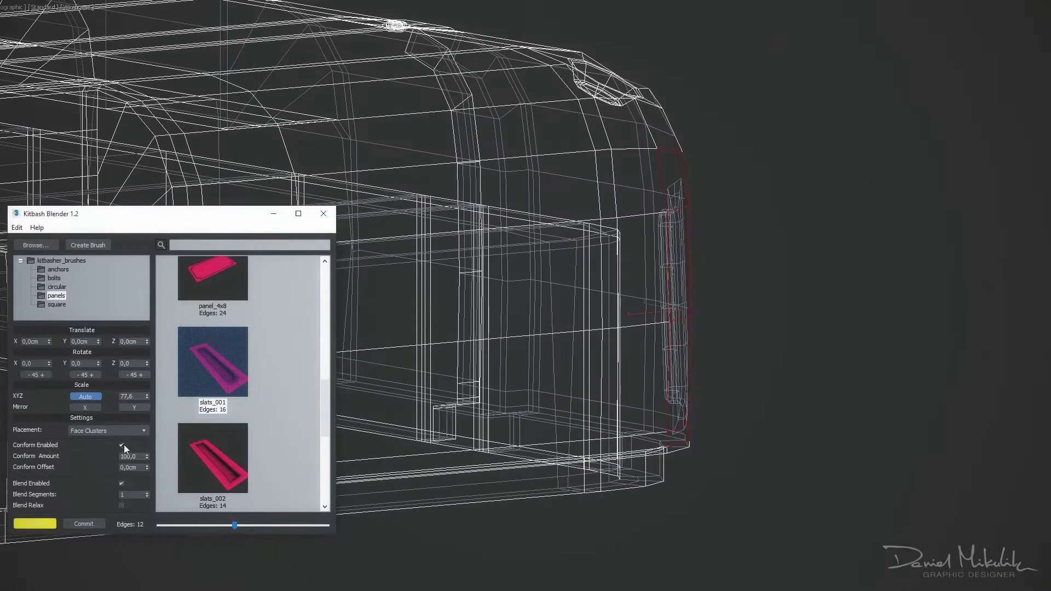
pyautogui.rightClick(146, 467)
pyautogui.click(78, 524)
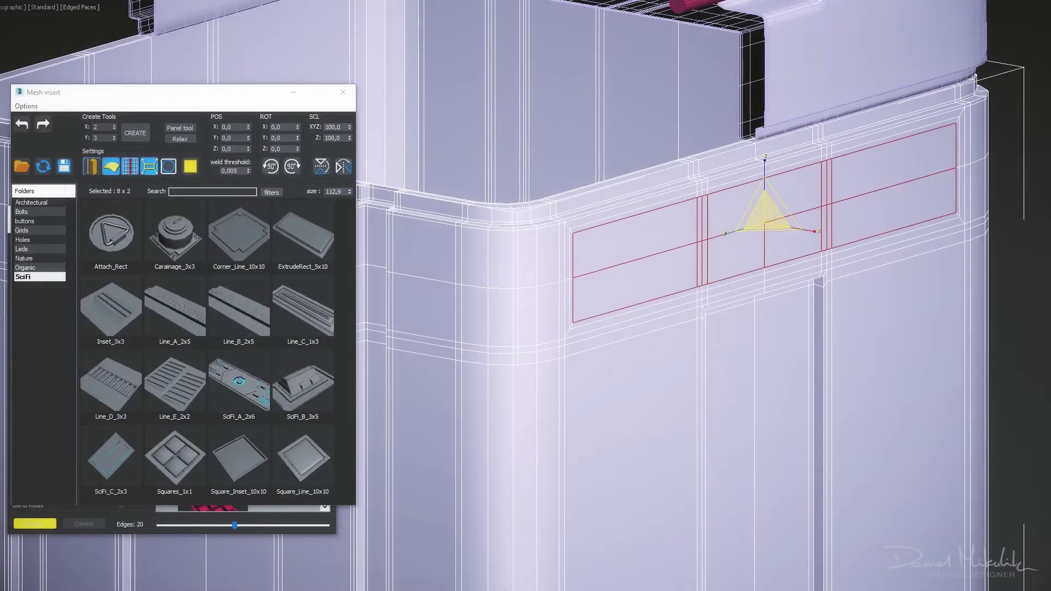
# Recess the side panel faces inward and insert a Bolt_Drop_2x4 bolt into the slot.
pyautogui.hotkey('shift', 'e')
pyautogui.press('Return')
pyautogui.keyDown('alt'); pyautogui.moveTo(825, 230); pyautogui.dragTo(888, 235, button='middle'); pyautogui.keyUp('alt')
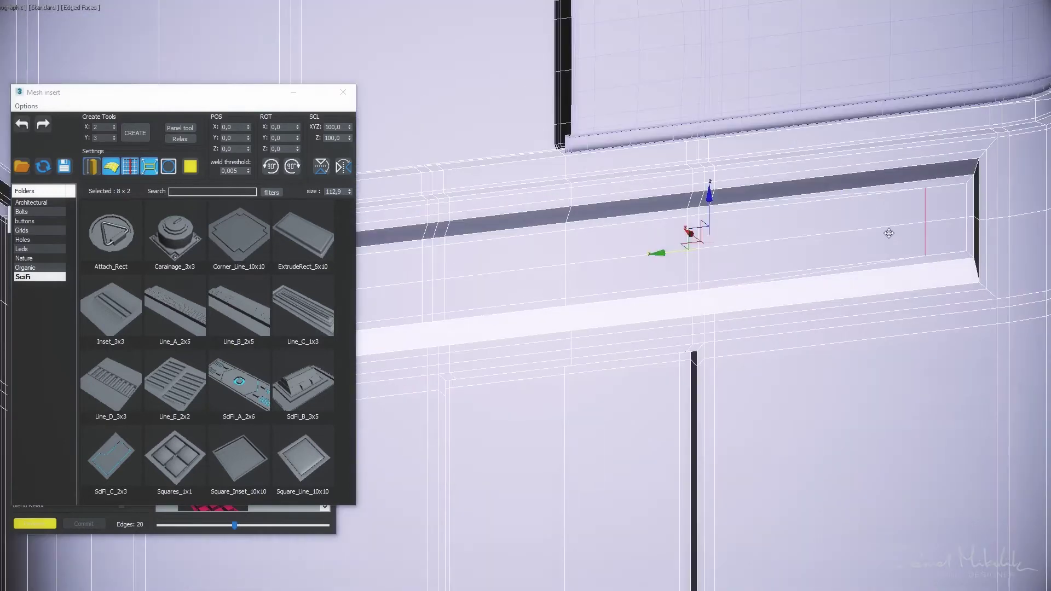
pyautogui.scroll(3, 566, 268)
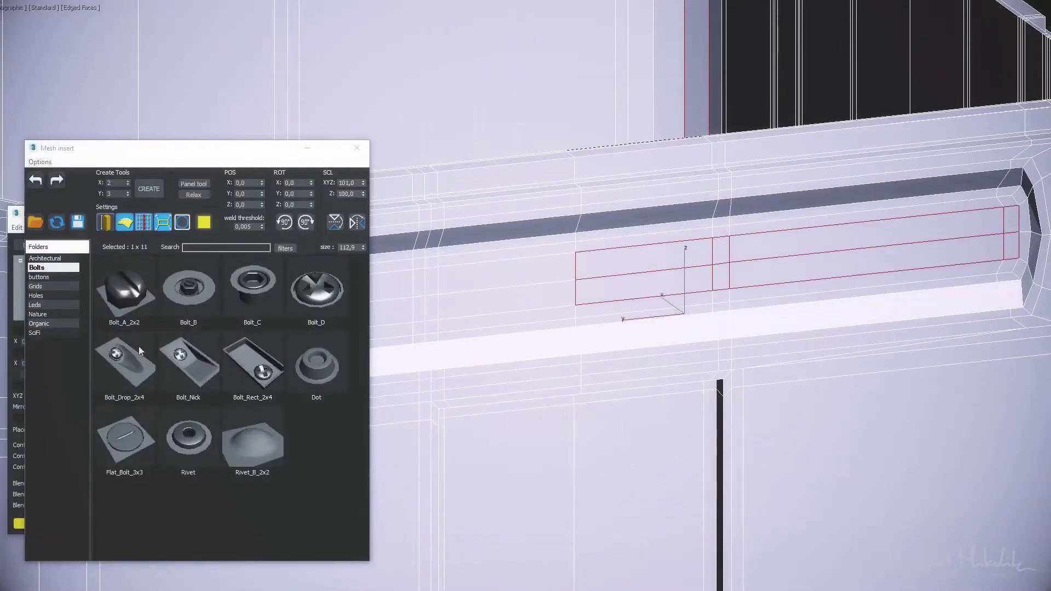
pyautogui.click(140, 350)
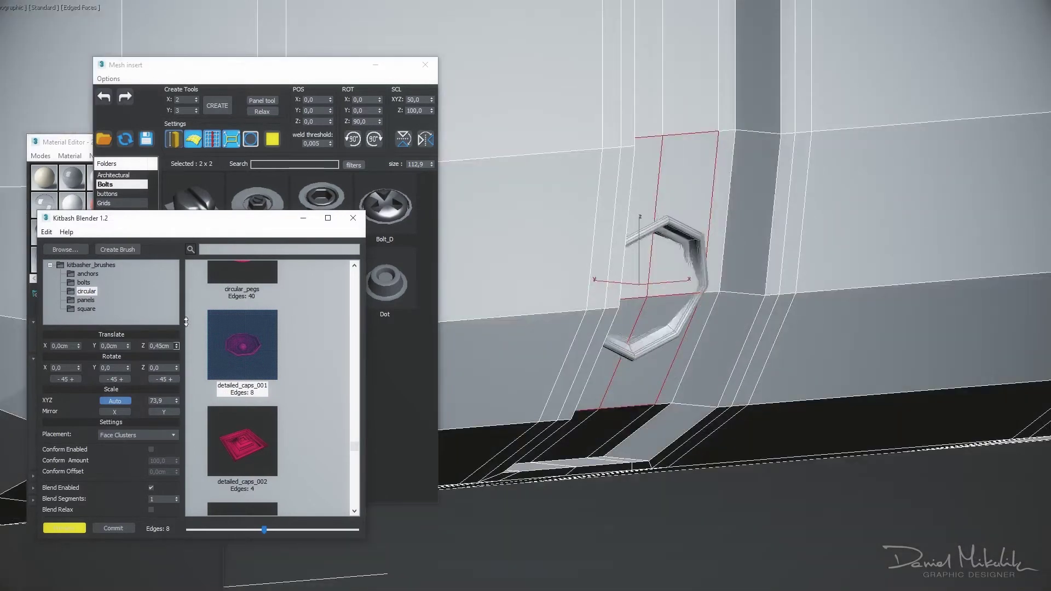
# Enable Conform on the detailed_caps_001 circular cap so it follows the curved surface.
pyautogui.click(152, 449)
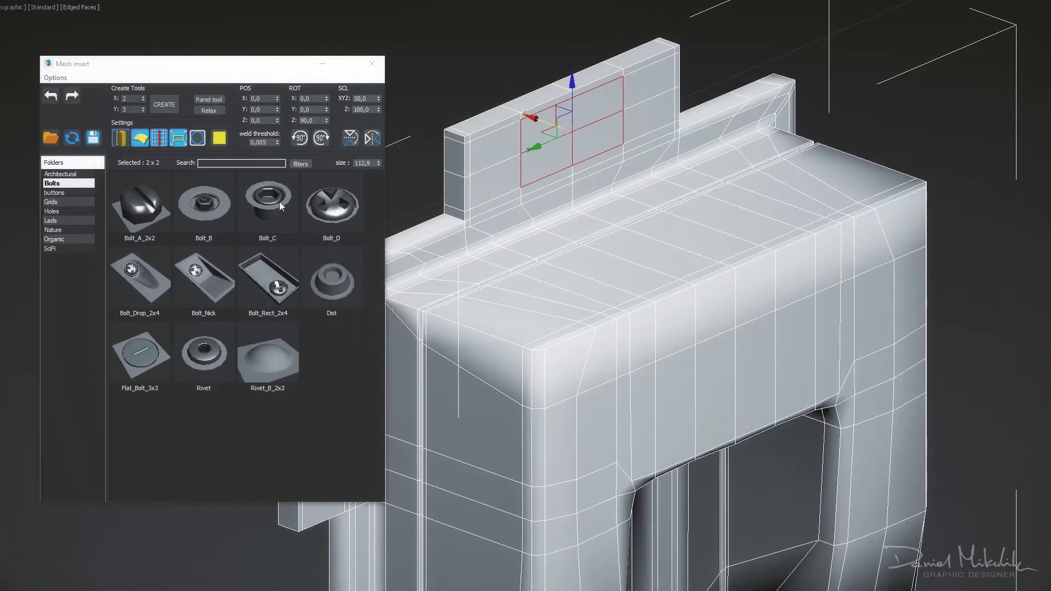
# Insert a Bolt_D bolt from the Mesh Insert library onto the selected panel faces.
pyautogui.click(331, 215)
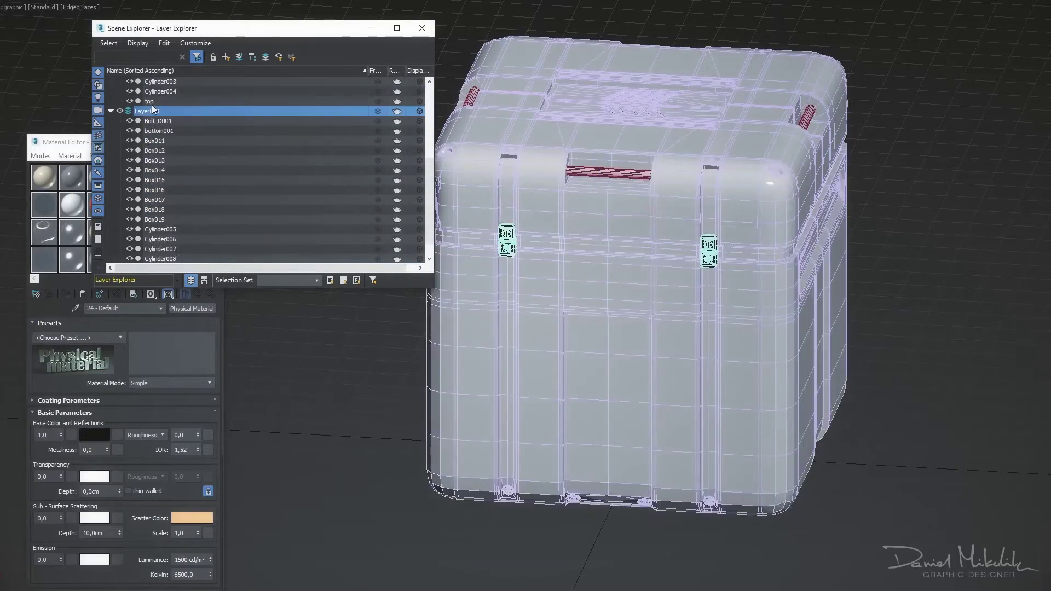
# Select every object in Layer001 from the Layer Explorer.
pyautogui.doubleClick(153, 109)
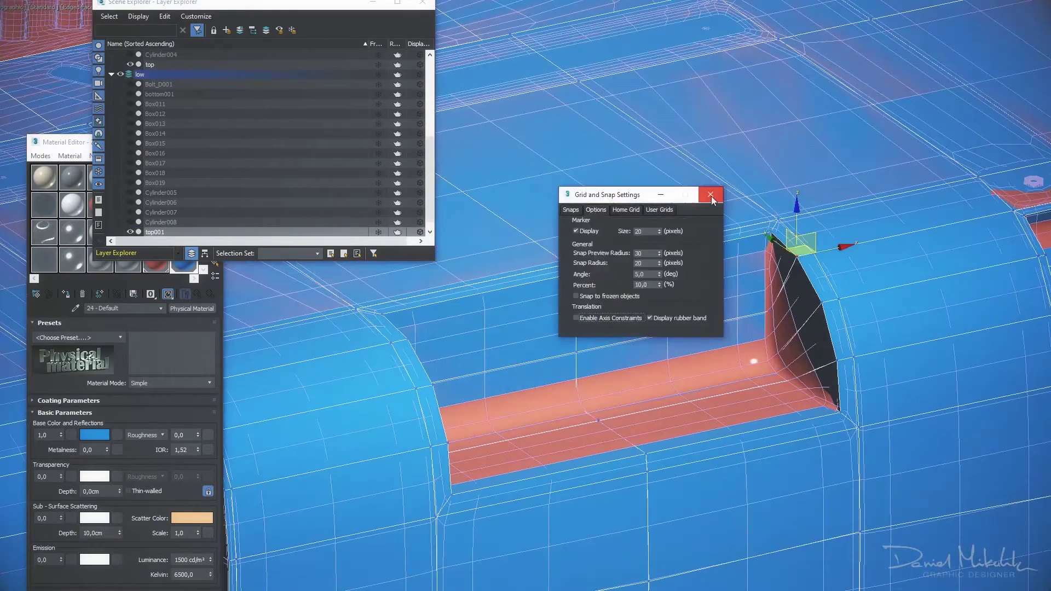
pyautogui.click(710, 195)
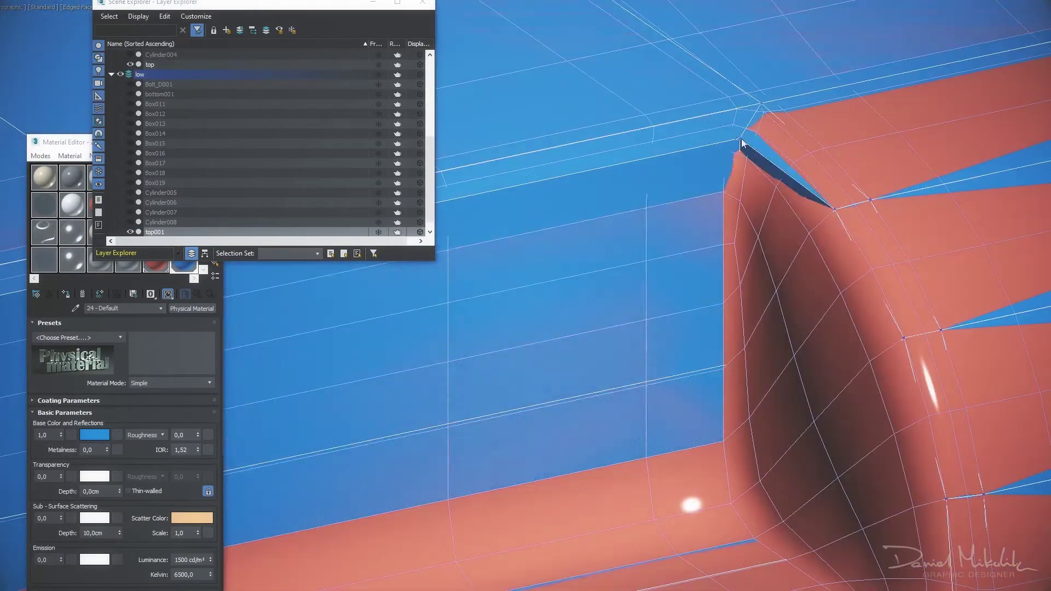
pyautogui.moveTo(780, 371); pyautogui.dragTo(848, 178, button='middle')
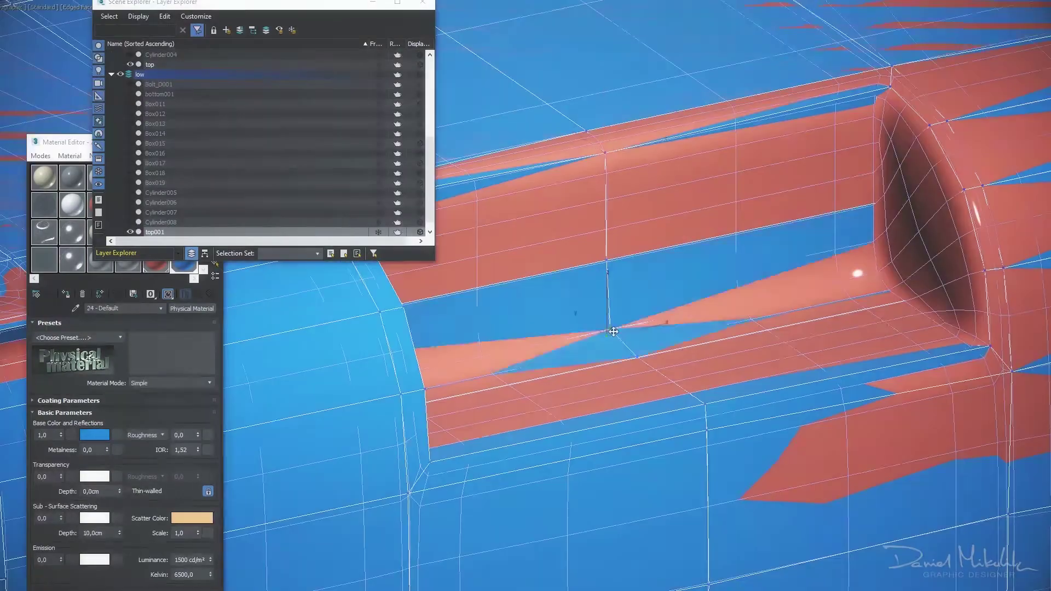
pyautogui.moveTo(602, 240); pyautogui.dragTo(696, 402)
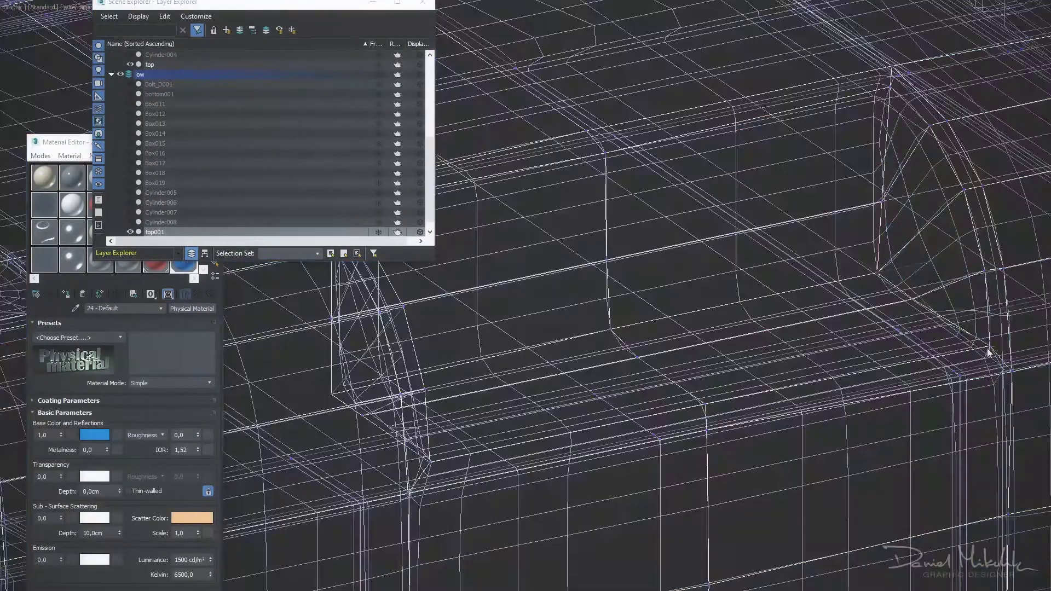
pyautogui.moveTo(709, 419)
pyautogui.keyDown('alt'); pyautogui.mouseDown(button='middle')
pyautogui.moveTo(856, 328)
pyautogui.moveTo(500, 237)
pyautogui.moveTo(593, 300)
pyautogui.moveTo(733, 324)
pyautogui.moveTo(510, 246)
pyautogui.moveTo(489, 360)
pyautogui.mouseUp(button='middle'); pyautogui.keyUp('alt')
pyautogui.moveTo(576, 262)
pyautogui.keyDown('alt'); pyautogui.mouseDown(button='middle')
pyautogui.moveTo(601, 164)
pyautogui.moveTo(798, 305)
pyautogui.moveTo(787, 411)
pyautogui.moveTo(818, 390)
pyautogui.moveTo(872, 389)
pyautogui.moveTo(836, 386)
pyautogui.mouseUp(button='middle'); pyautogui.keyUp('alt')
pyautogui.moveTo(796, 425)
pyautogui.keyDown('alt'); pyautogui.mouseDown(button='middle')
pyautogui.moveTo(700, 399)
pyautogui.moveTo(873, 301)
pyautogui.moveTo(535, 375)
pyautogui.moveTo(613, 356)
pyautogui.moveTo(579, 315)
pyautogui.moveTo(596, 259)
pyautogui.mouseUp(button='middle'); pyautogui.keyUp('alt')
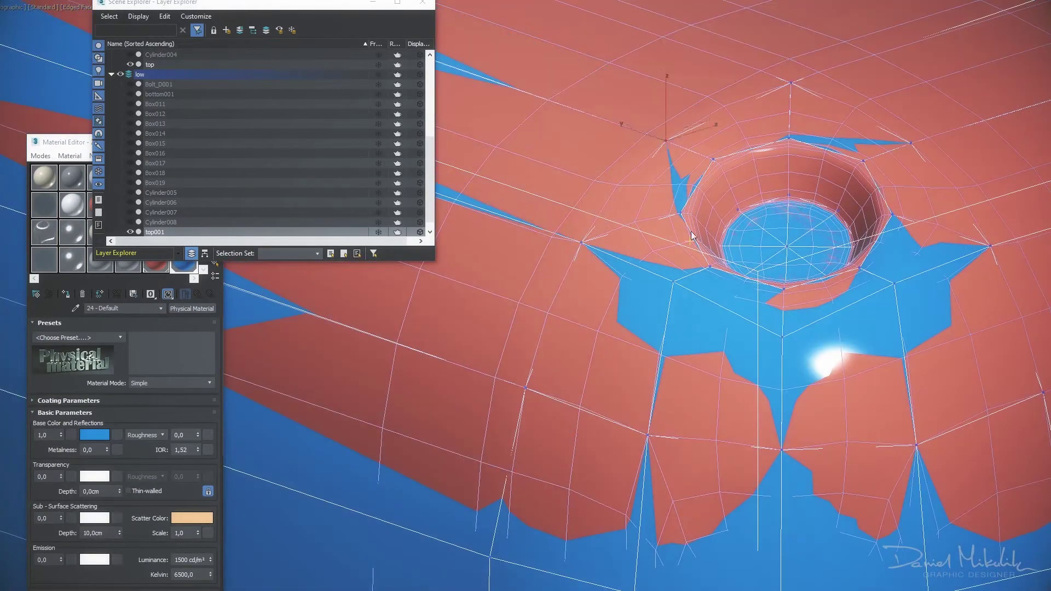
pyautogui.moveTo(691, 235)
pyautogui.keyDown('alt'); pyautogui.mouseDown(button='middle')
pyautogui.moveTo(635, 197)
pyautogui.moveTo(905, 191)
pyautogui.mouseUp(button='middle'); pyautogui.keyUp('alt')
pyautogui.scroll(5, 629, 193)
pyautogui.scroll(-5, 628, 194)
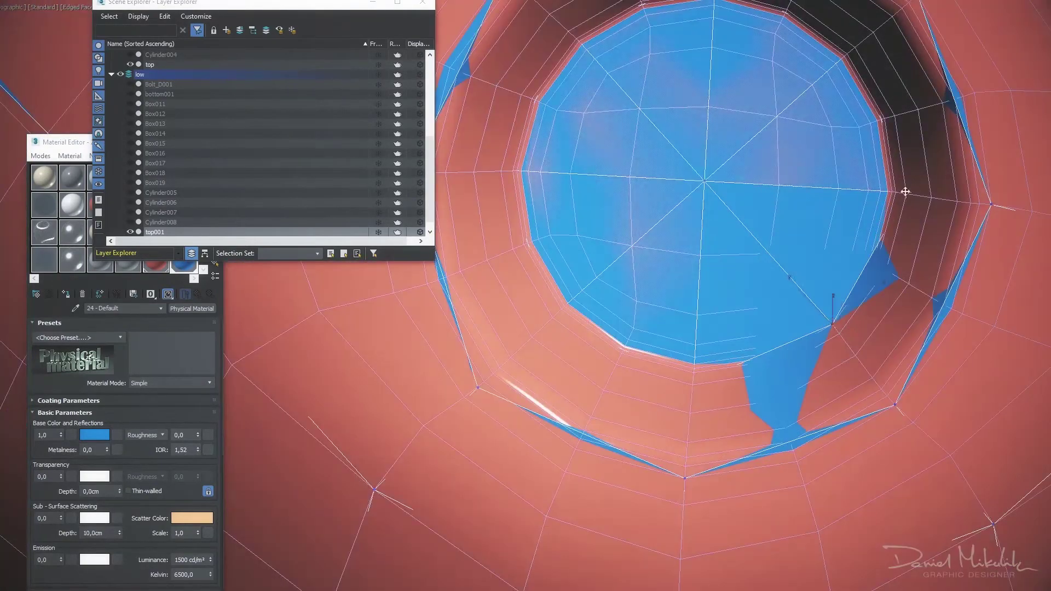
pyautogui.keyDown('alt'); pyautogui.moveTo(850, 50); pyautogui.dragTo(751, 123, button='middle'); pyautogui.keyUp('alt')
pyautogui.scroll(5, 683, 188)
pyautogui.scroll(5, 682, 188)
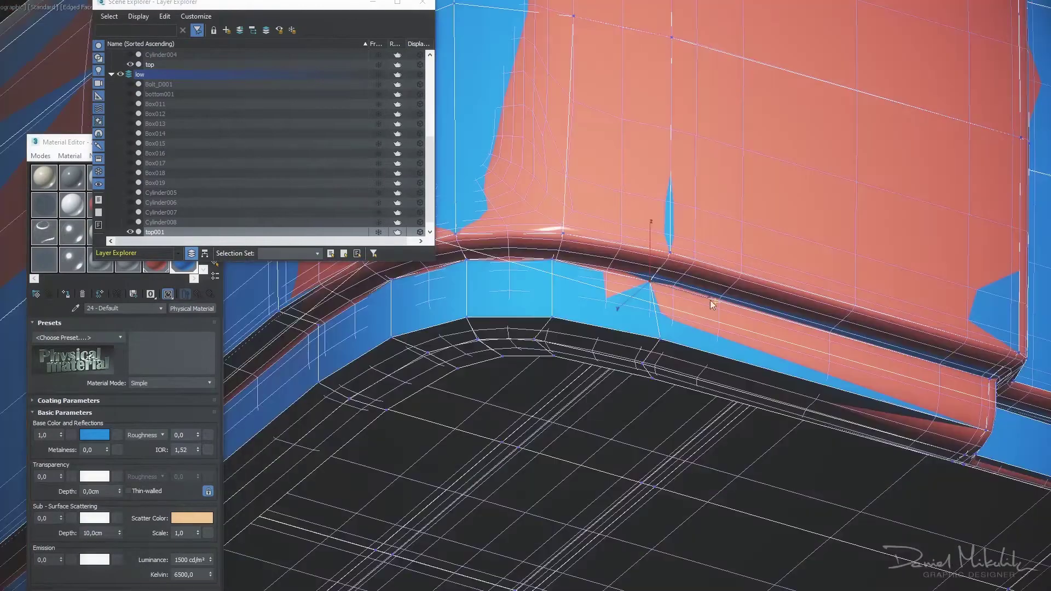
pyautogui.moveTo(714, 305)
pyautogui.mouseDown(button='middle')
pyautogui.moveTo(390, 338)
pyautogui.moveTo(728, 306)
pyautogui.mouseUp(button='middle')
pyautogui.keyDown('alt'); pyautogui.moveTo(741, 195); pyautogui.dragTo(596, 317, button='middle'); pyautogui.keyUp('alt')
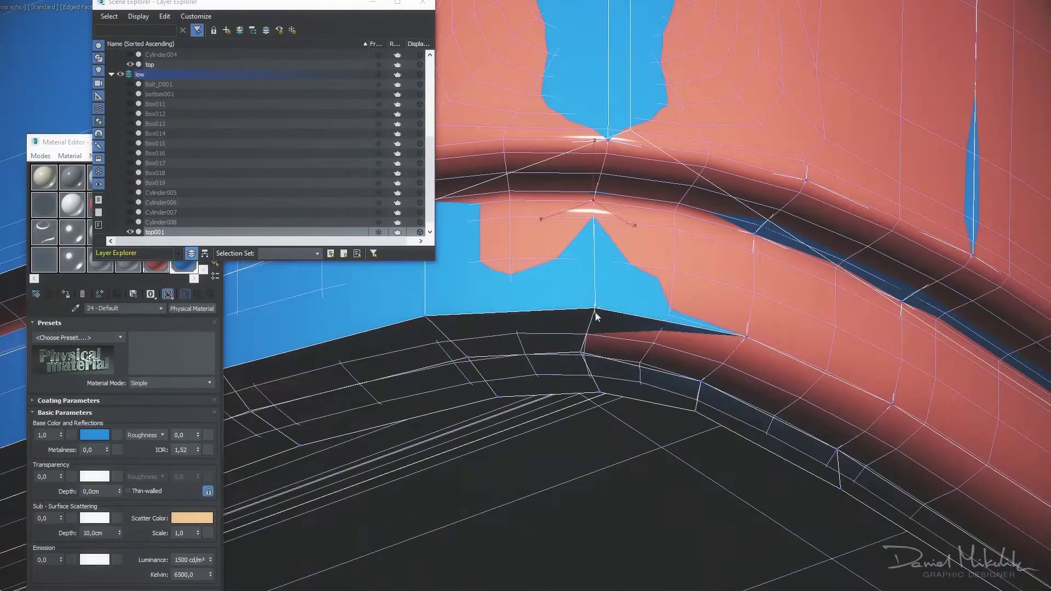
pyautogui.moveTo(604, 393)
pyautogui.keyDown('alt'); pyautogui.mouseDown(button='middle')
pyautogui.moveTo(704, 418)
pyautogui.moveTo(788, 298)
pyautogui.moveTo(723, 347)
pyautogui.moveTo(735, 363)
pyautogui.moveTo(690, 230)
pyautogui.moveTo(704, 257)
pyautogui.mouseUp(button='middle'); pyautogui.keyUp('alt')
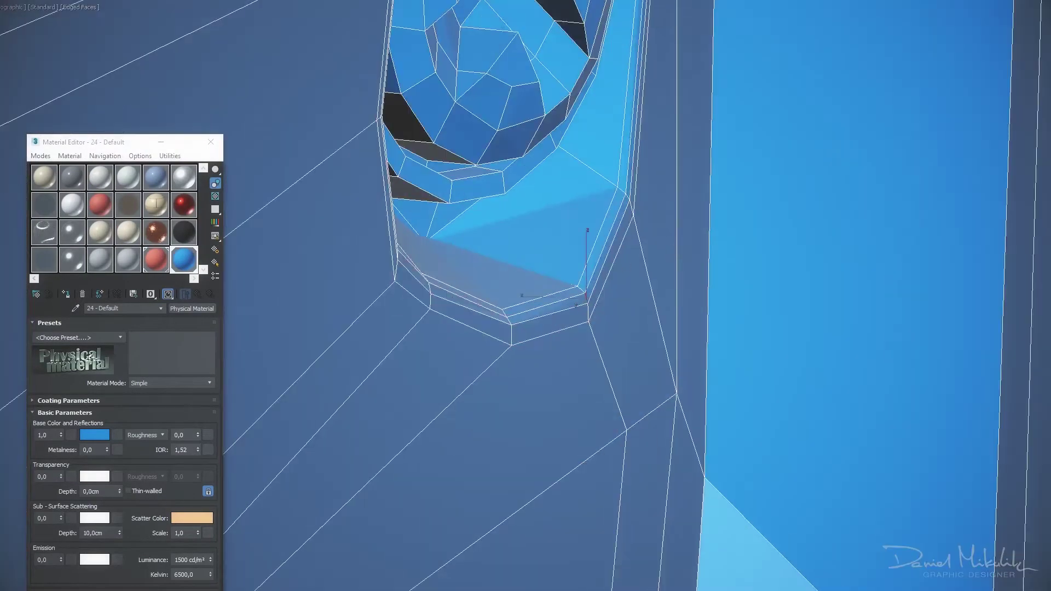
pyautogui.moveTo(584, 228)
pyautogui.keyDown('alt'); pyautogui.mouseDown(button='middle')
pyautogui.moveTo(653, 257)
pyautogui.moveTo(857, 450)
pyautogui.mouseUp(button='middle'); pyautogui.keyUp('alt')
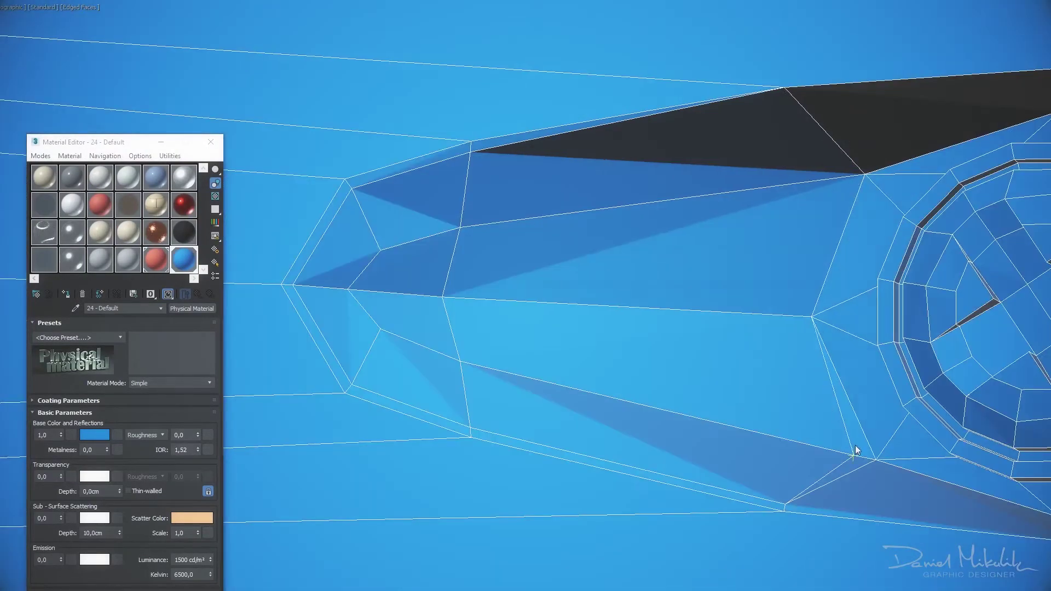
# Inspect the hole and rim of the red hexagonal part, then frame it in view.
pyautogui.moveTo(471, 148)
pyautogui.keyDown('alt'); pyautogui.mouseDown(button='middle')
pyautogui.moveTo(735, 122)
pyautogui.moveTo(773, 359)
pyautogui.mouseUp(button='middle'); pyautogui.keyUp('alt')
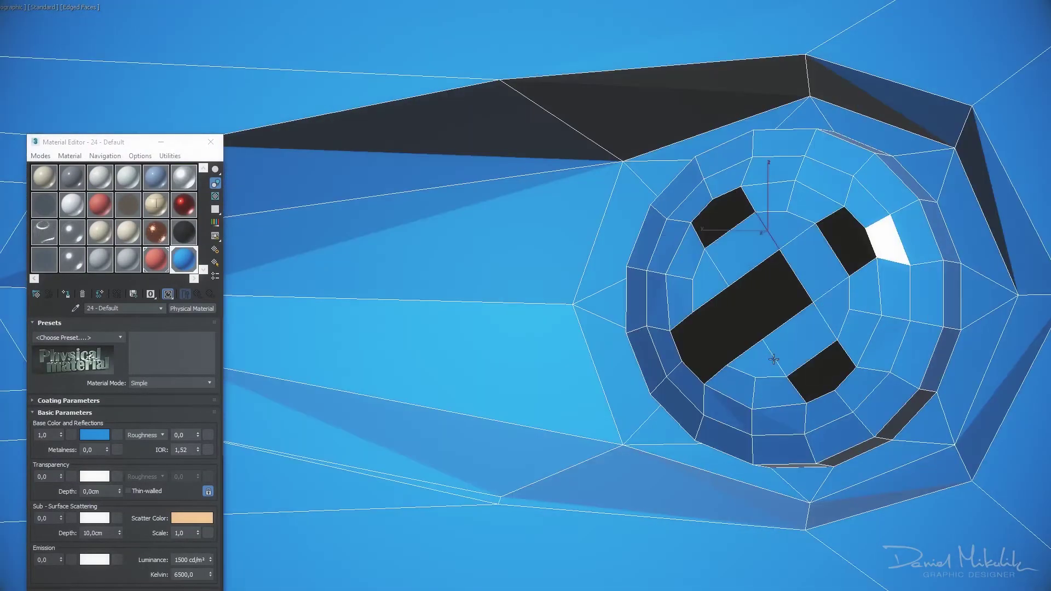
pyautogui.keyDown('alt'); pyautogui.moveTo(845, 390); pyautogui.dragTo(804, 299, button='middle'); pyautogui.keyUp('alt')
pyautogui.scroll(2, 804, 299)
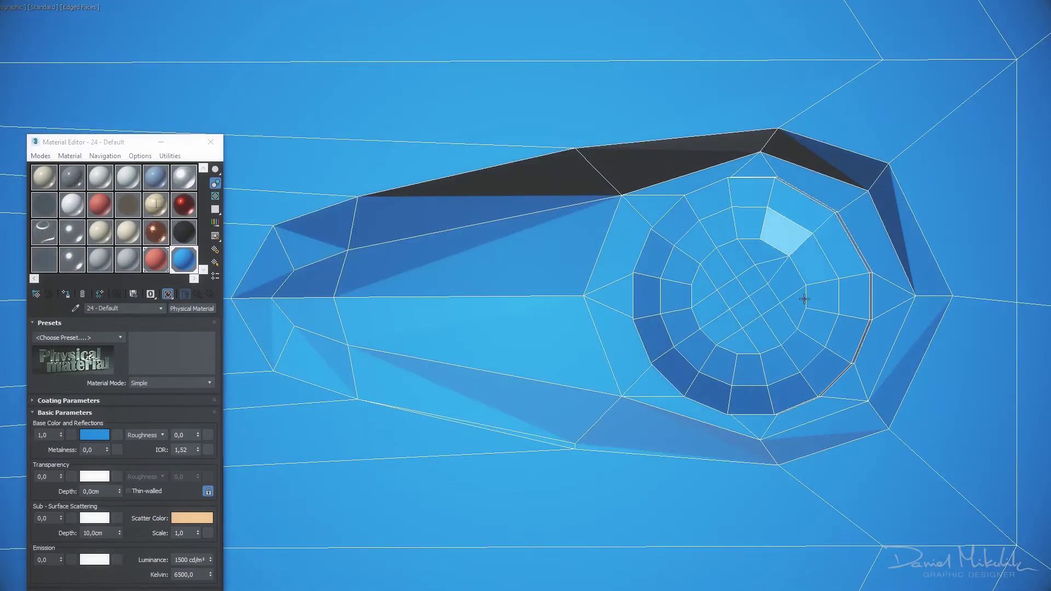
pyautogui.keyDown('alt'); pyautogui.moveTo(752, 351); pyautogui.dragTo(721, 399, button='middle'); pyautogui.keyUp('alt')
pyautogui.scroll(2, 722, 400)
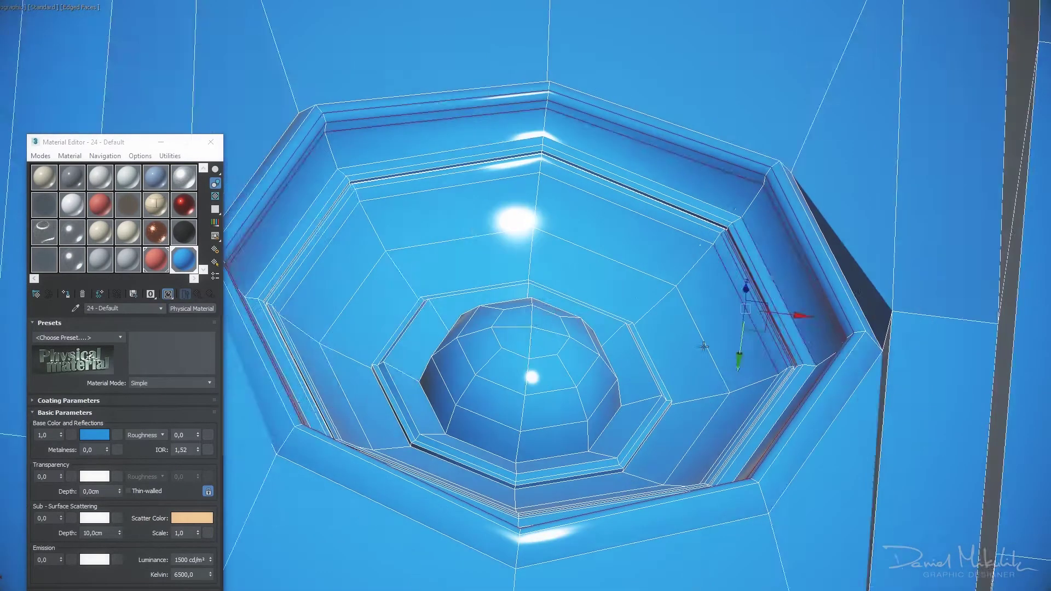
pyautogui.scroll(-3, 706, 329)
pyautogui.keyDown('alt'); pyautogui.moveTo(700, 298); pyautogui.dragTo(668, 277, button='middle'); pyautogui.keyUp('alt')
pyautogui.scroll(-4, 669, 277)
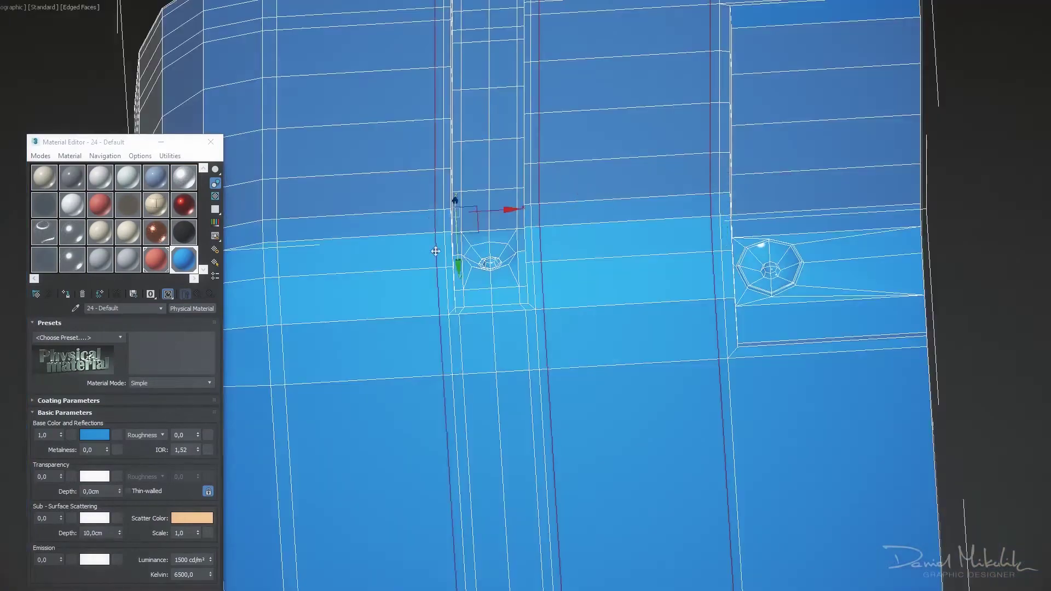
pyautogui.scroll(4, 542, 265)
pyautogui.scroll(-5, 542, 265)
pyautogui.press('z')
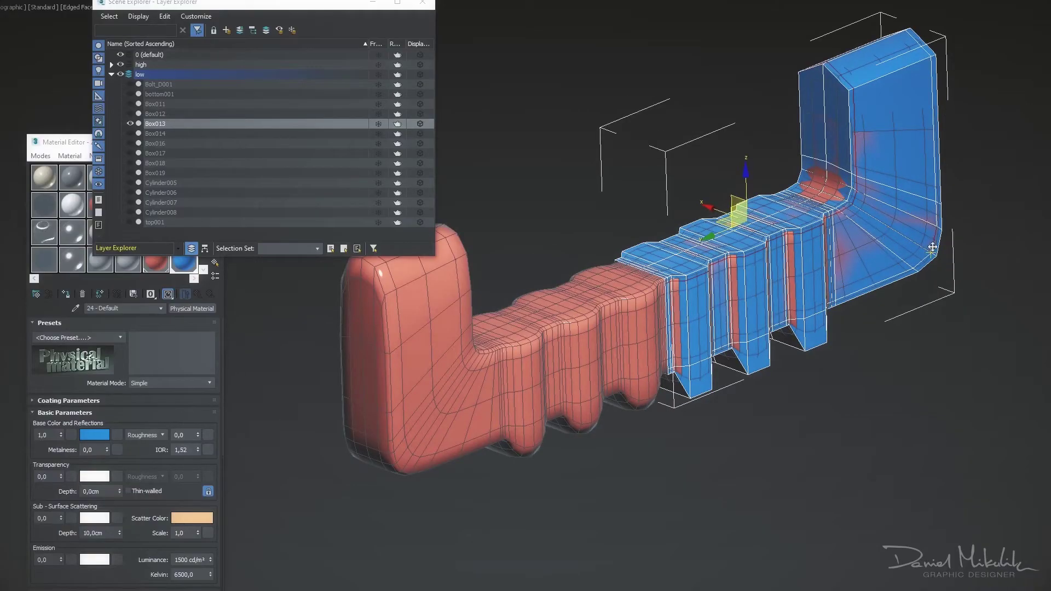
# Orbit around Box013 to check its top and vertices against the high-poly mesh.
pyautogui.scroll(2, 932, 247)
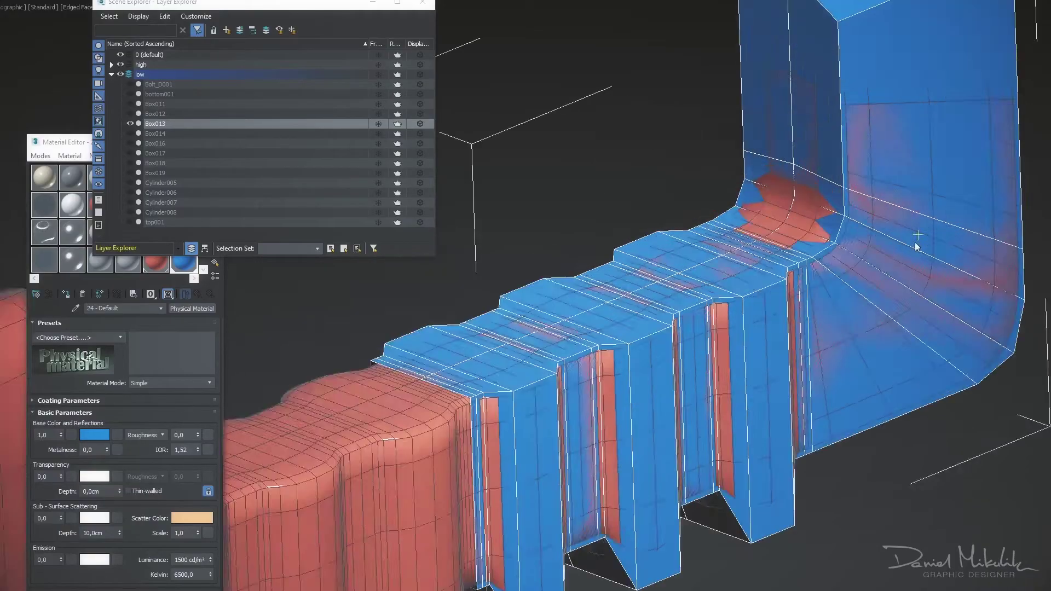
pyautogui.scroll(5, 903, 234)
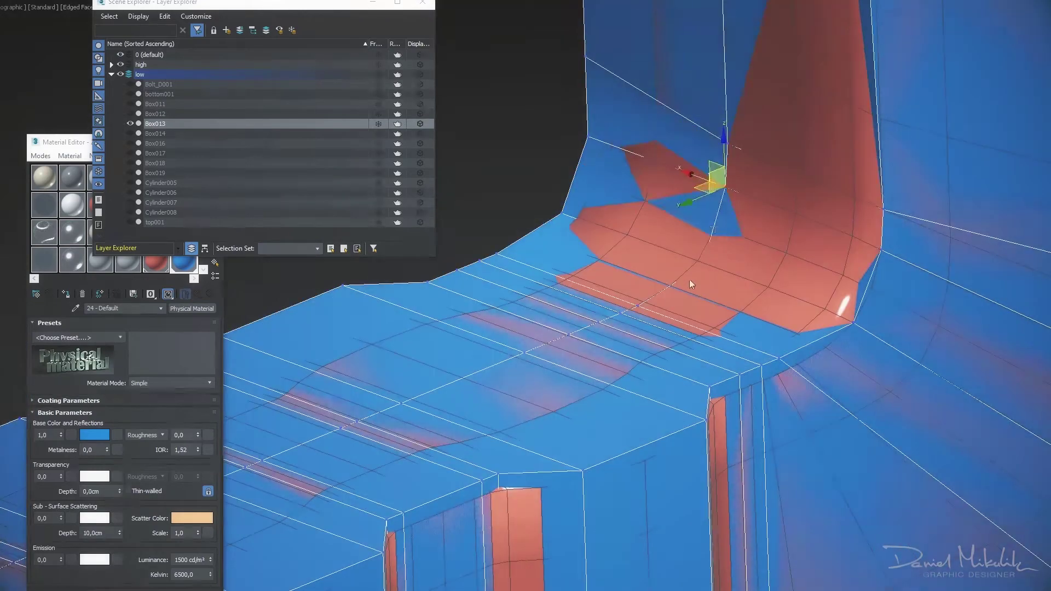
pyautogui.moveTo(691, 284)
pyautogui.keyDown('alt'); pyautogui.mouseDown(button='middle')
pyautogui.moveTo(753, 306)
pyautogui.moveTo(635, 227)
pyautogui.moveTo(557, 269)
pyautogui.mouseUp(button='middle'); pyautogui.keyUp('alt')
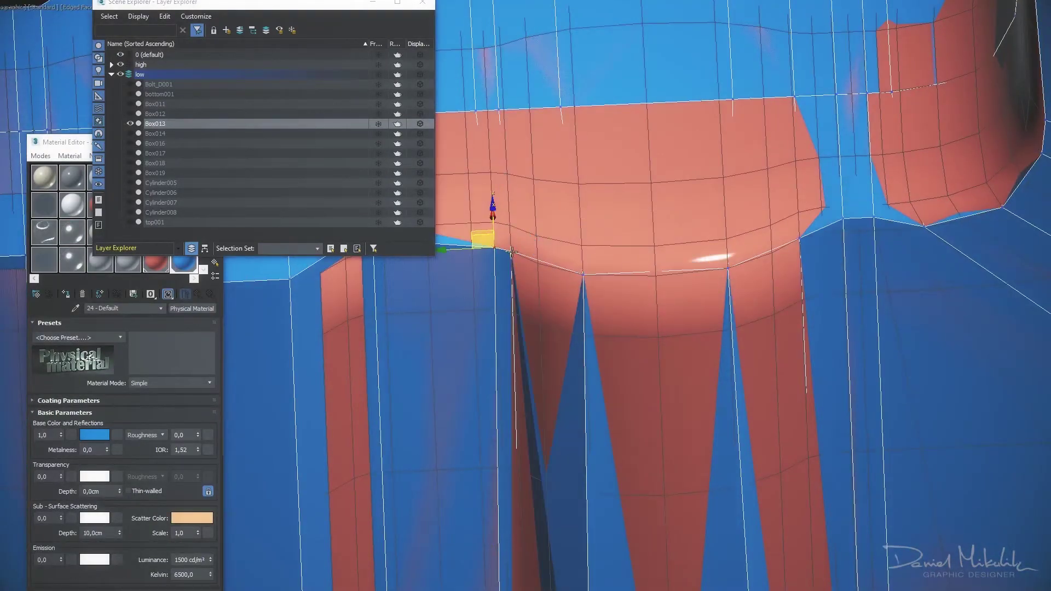
pyautogui.keyDown('alt'); pyautogui.moveTo(820, 235); pyautogui.dragTo(836, 197, button='middle'); pyautogui.keyUp('alt')
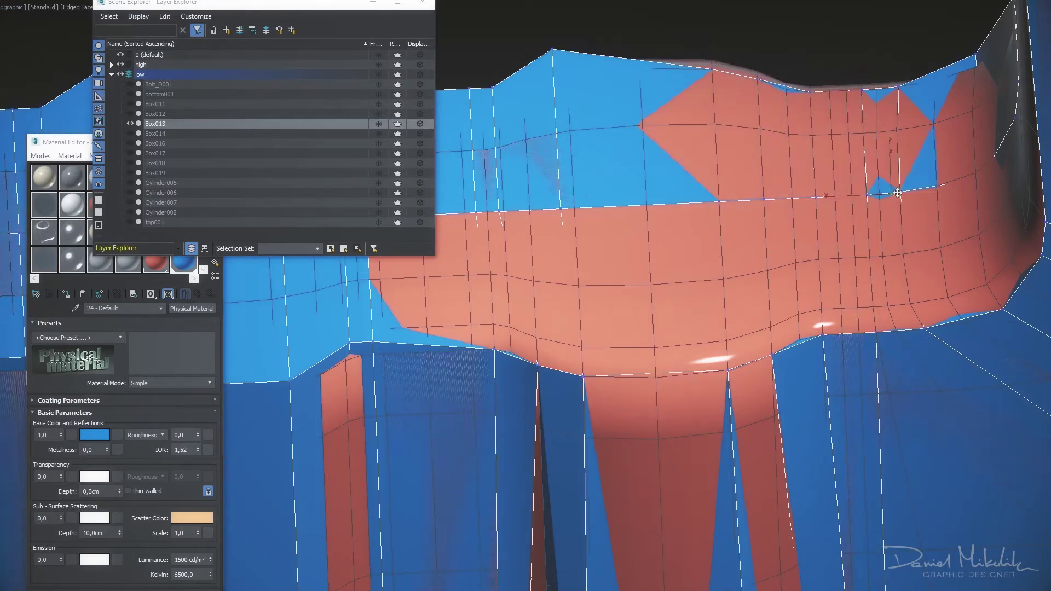
pyautogui.keyDown('alt'); pyautogui.moveTo(898, 192); pyautogui.dragTo(722, 207, button='middle'); pyautogui.keyUp('alt')
pyautogui.scroll(3, 722, 207)
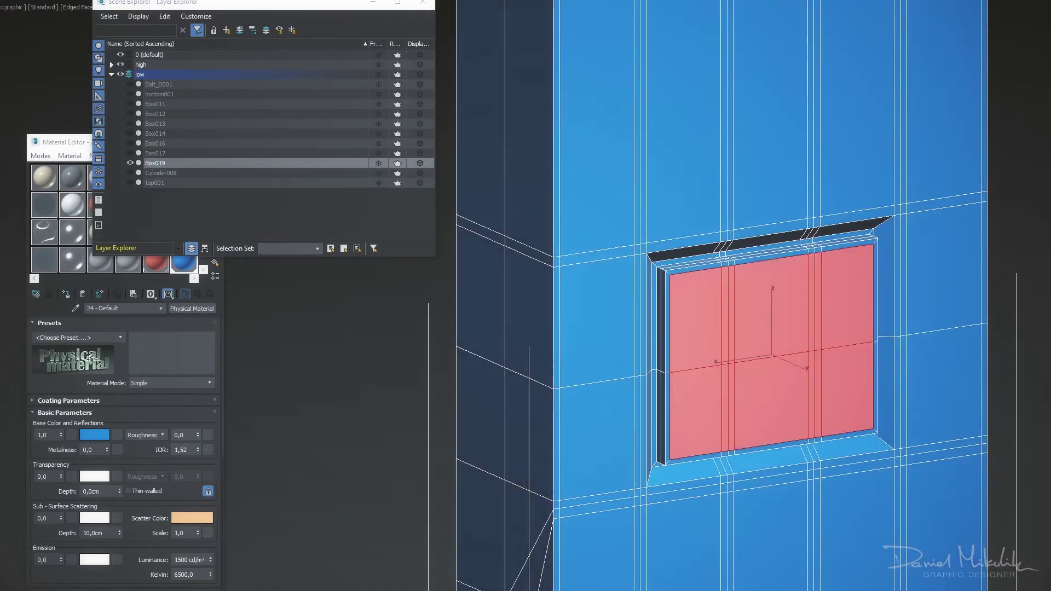
pyautogui.scroll(-5, 772, 356)
# Orbit around the whole tall column up to its top.
pyautogui.moveTo(772, 355)
pyautogui.keyDown('alt'); pyautogui.mouseDown(button='middle')
pyautogui.moveTo(854, 356)
pyautogui.moveTo(777, 356)
pyautogui.mouseUp(button='middle'); pyautogui.keyUp('alt')
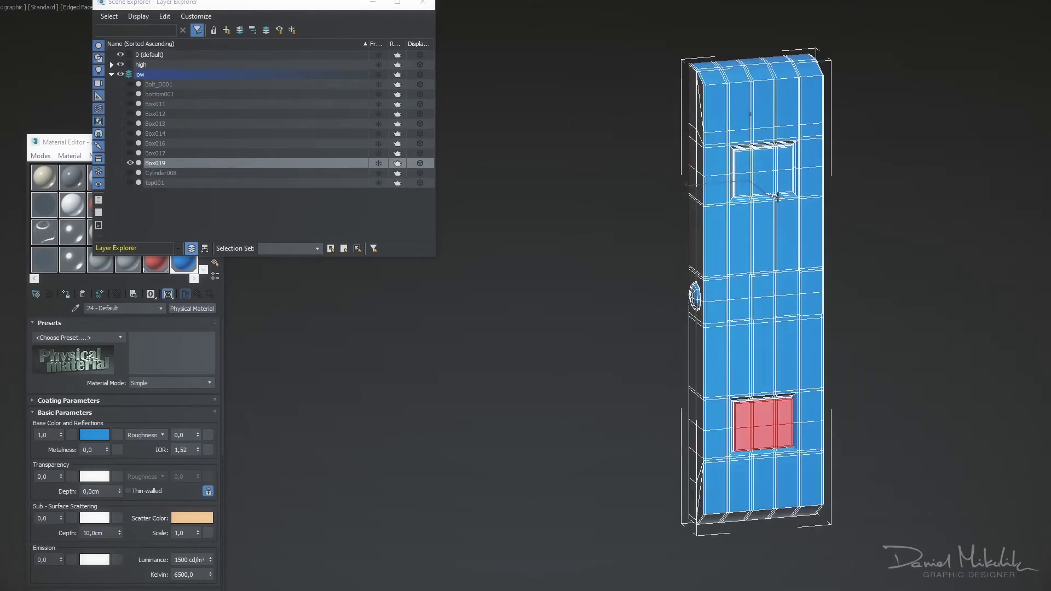
pyautogui.scroll(5, 762, 164)
pyautogui.scroll(3, 805, 247)
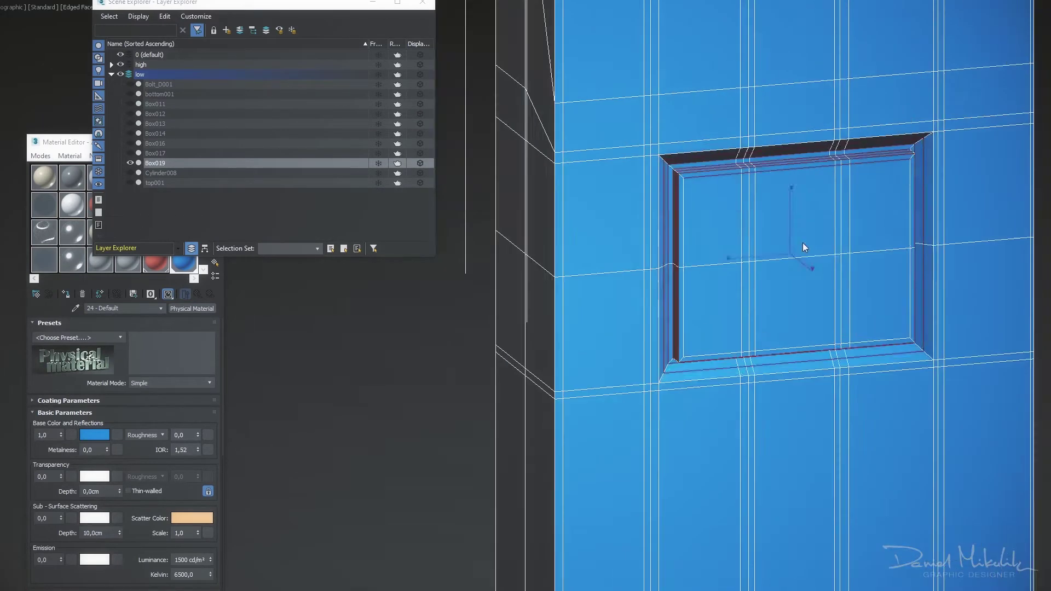
pyautogui.scroll(-5, 704, 355)
pyautogui.scroll(5, 705, 354)
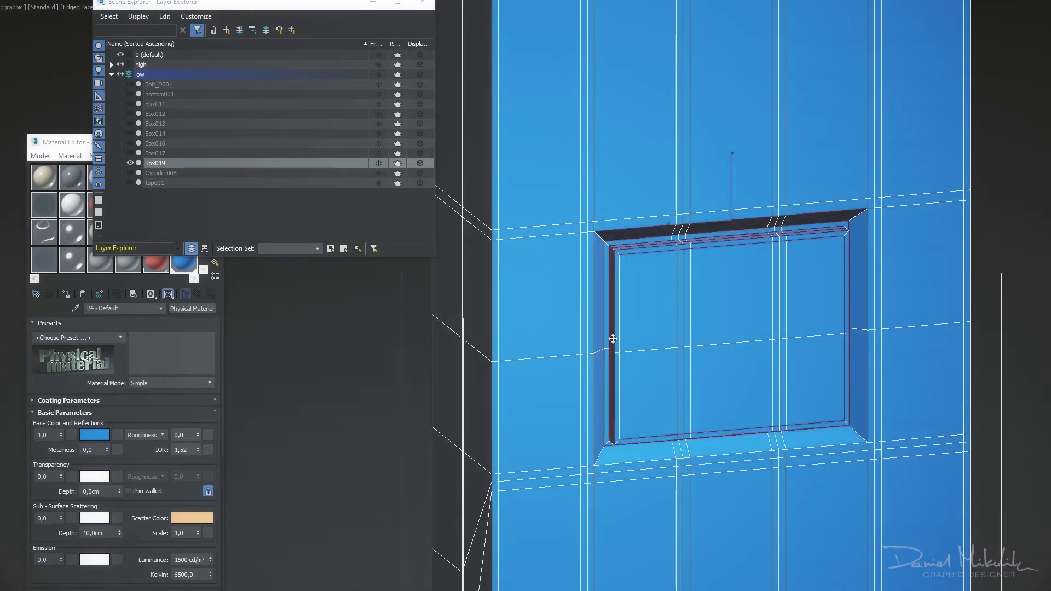
pyautogui.scroll(-3, 640, 225)
pyautogui.moveTo(916, 228)
pyautogui.keyDown('alt'); pyautogui.mouseDown(button='middle')
pyautogui.moveTo(641, 224)
pyautogui.moveTo(712, 274)
pyautogui.mouseUp(button='middle'); pyautogui.keyUp('alt')
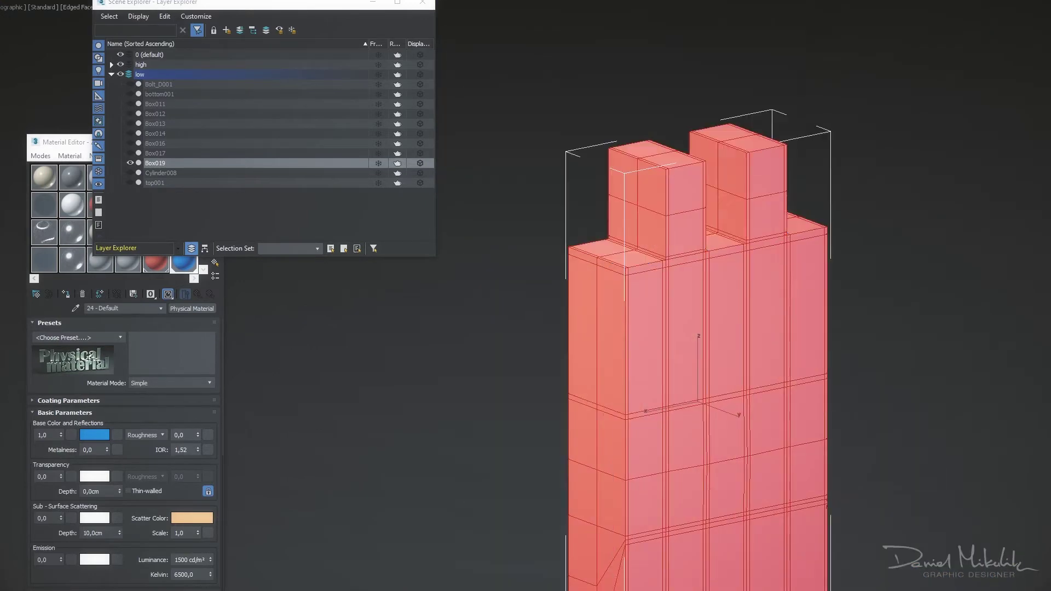
# Show the high-poly layer, select Box010, and inspect Object001's rounded top.
pyautogui.click(121, 65)
pyautogui.click(814, 175)
pyautogui.scroll(-4, 700, 328)
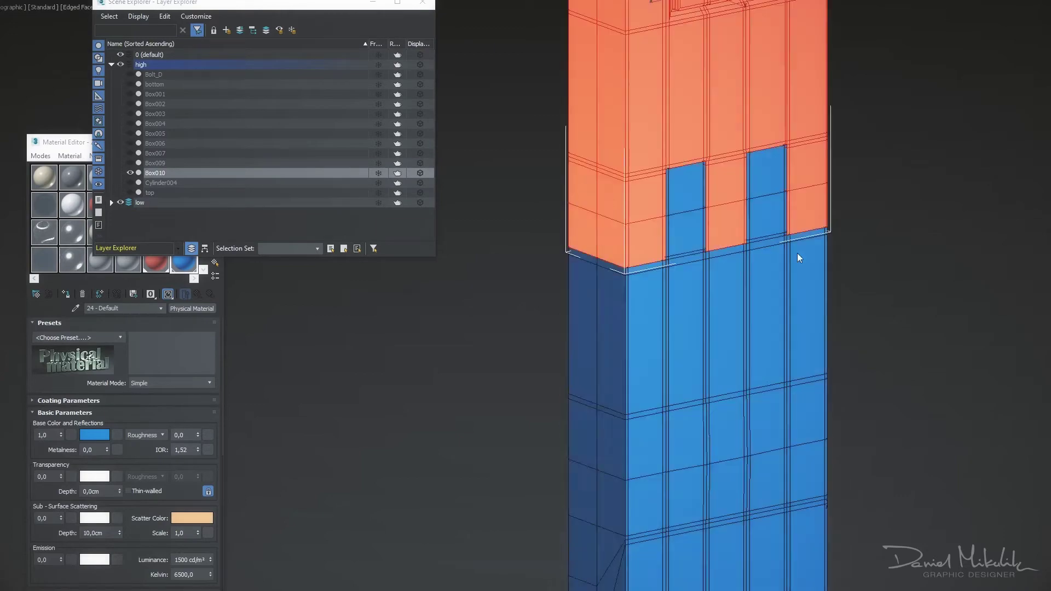
pyautogui.keyDown('alt'); pyautogui.moveTo(701, 328); pyautogui.dragTo(791, 151, button='middle'); pyautogui.keyUp('alt')
pyautogui.scroll(5, 792, 152)
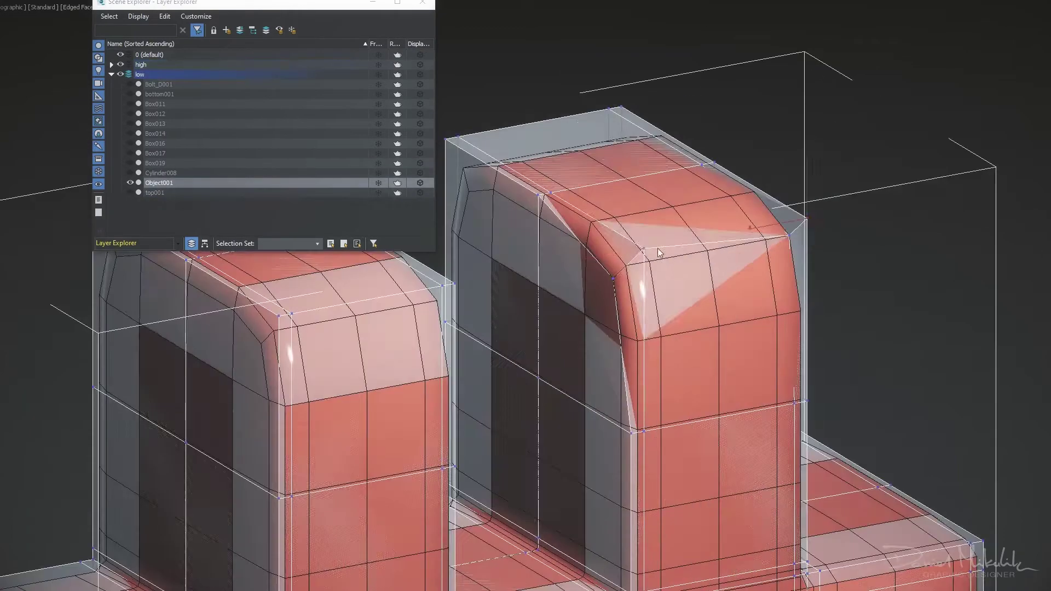
pyautogui.moveTo(658, 248)
pyautogui.keyDown('alt'); pyautogui.mouseDown(button='middle')
pyautogui.moveTo(562, 206)
pyautogui.moveTo(614, 279)
pyautogui.mouseUp(button='middle'); pyautogui.keyUp('alt')
pyautogui.scroll(3, 613, 279)
# Zoom out on the blue crate in Substance Painter.
pyautogui.scroll(-3, 613, 279)
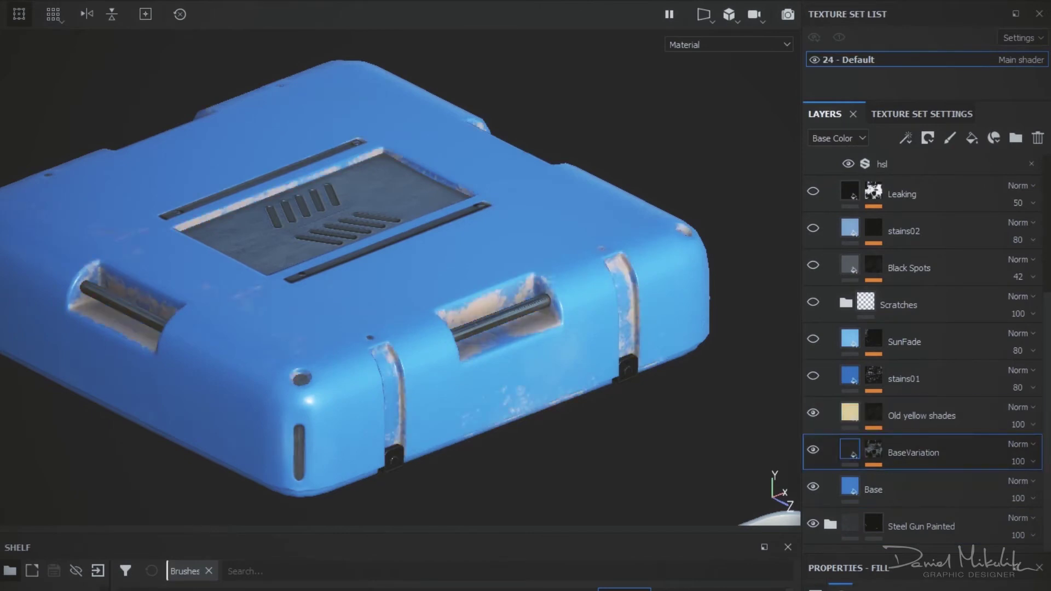
# Switch the crate's base colour to yellow and delete the Paint effect from stains01.
pyautogui.click(830, 455)
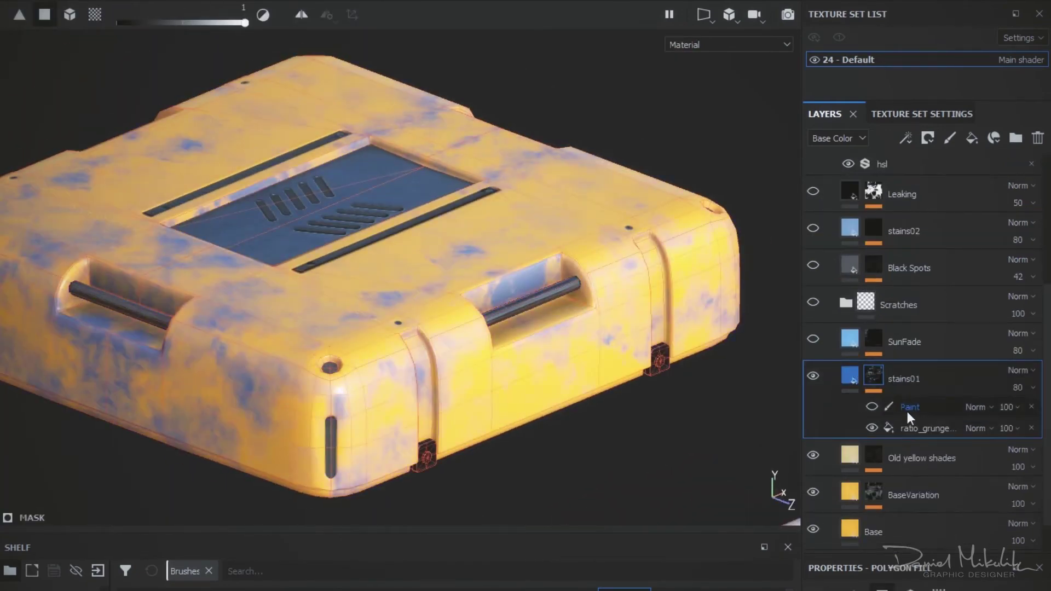
pyautogui.click(909, 409)
pyautogui.press('Delete')
pyautogui.click(905, 341)
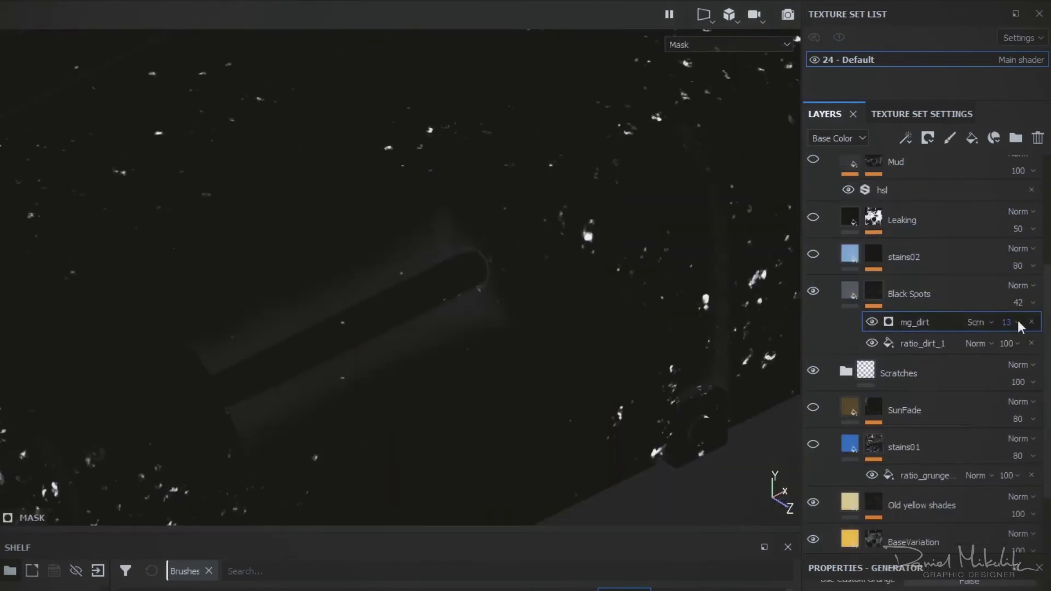
# Inspect the Black Spots dirt mask and MG Leaks mask, then return to material view.
pyautogui.click(860, 294)
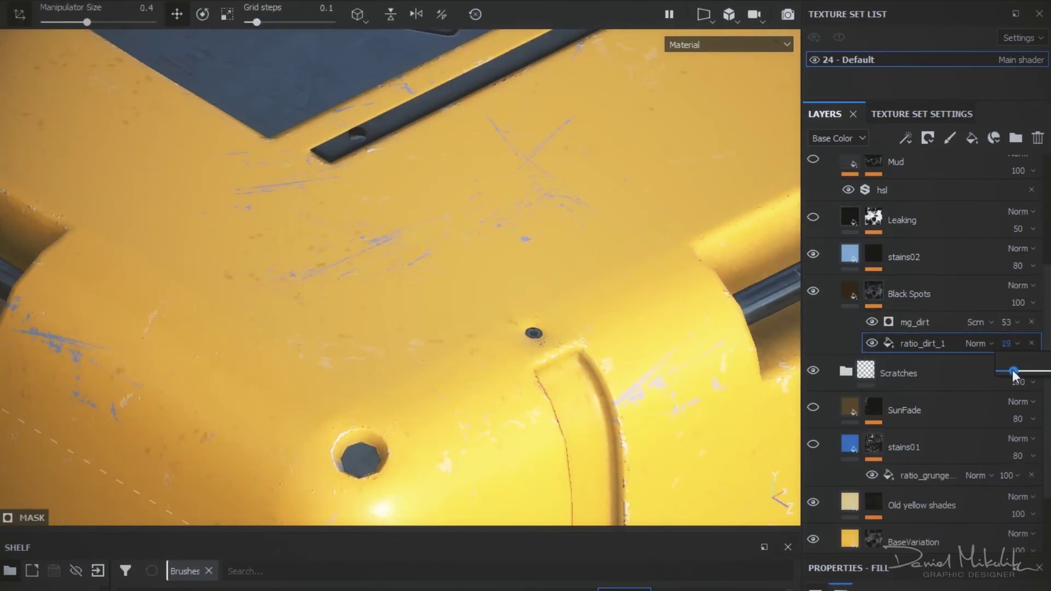
pyautogui.click(1015, 375)
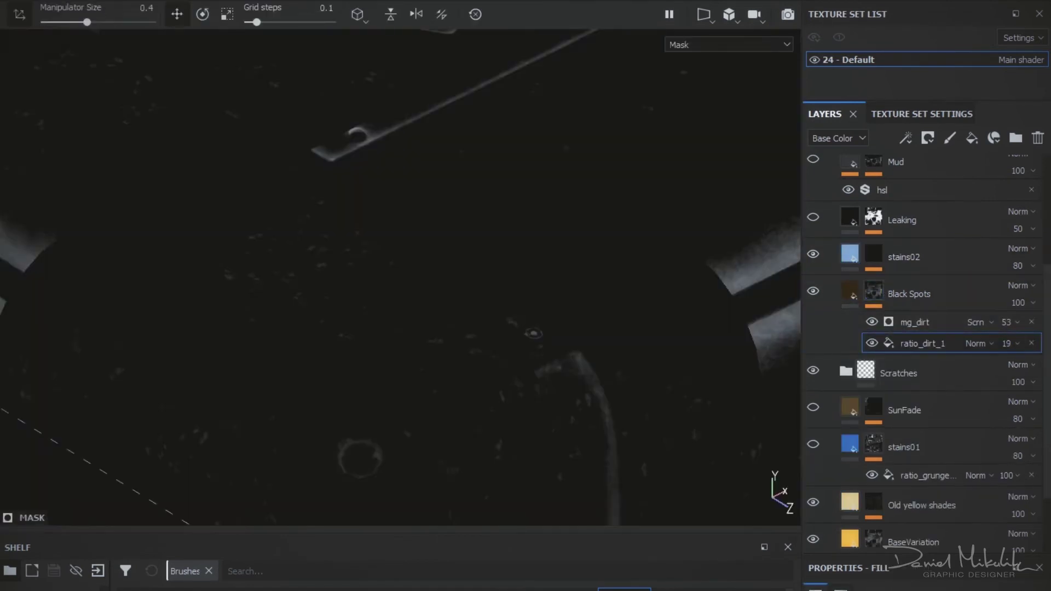
pyautogui.press('f')
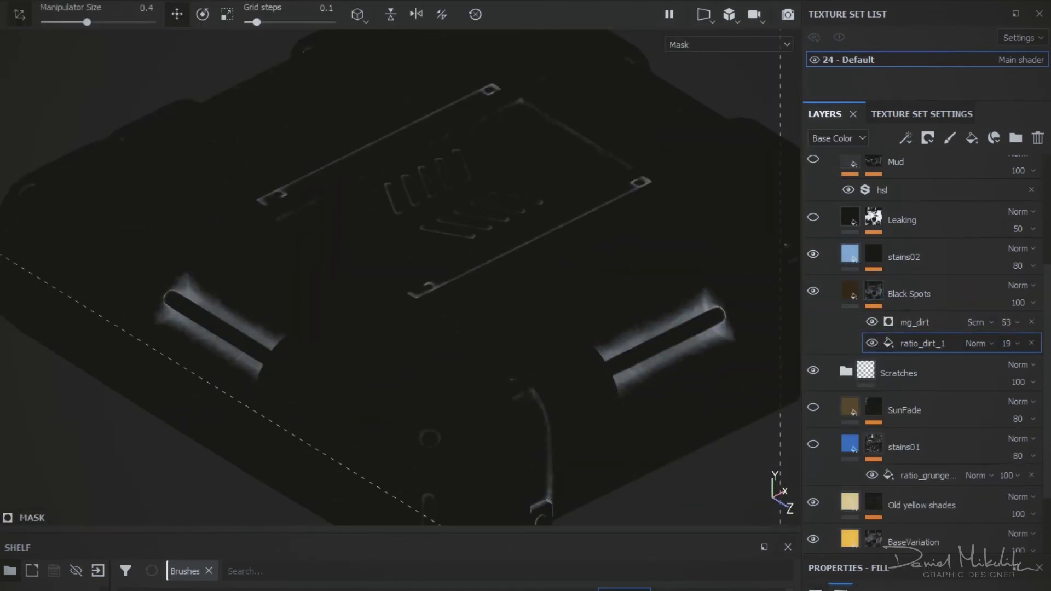
pyautogui.click(821, 256)
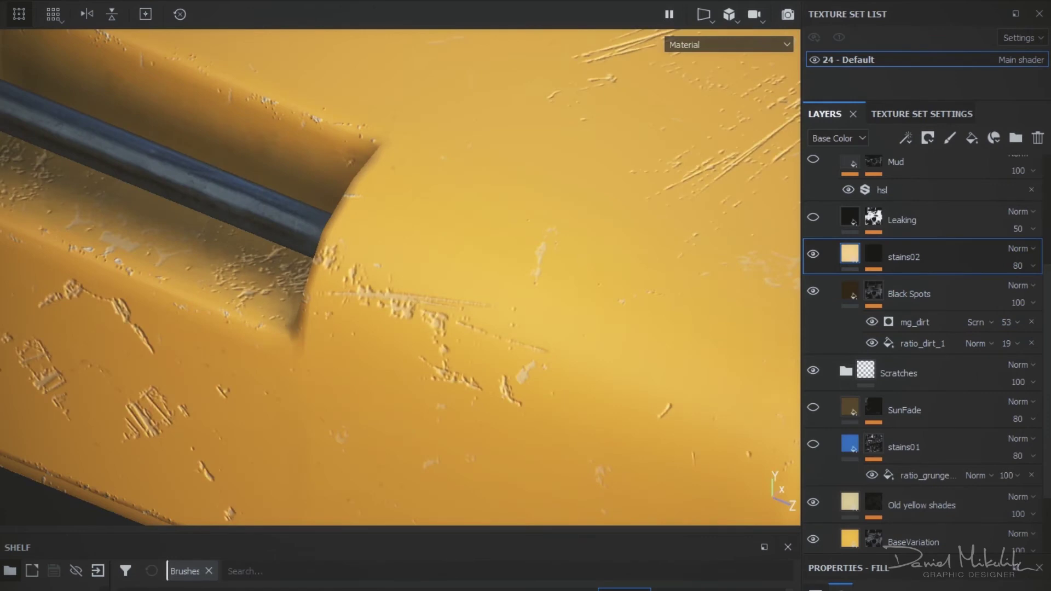
pyautogui.scroll(3, 834, 360)
pyautogui.click(877, 339)
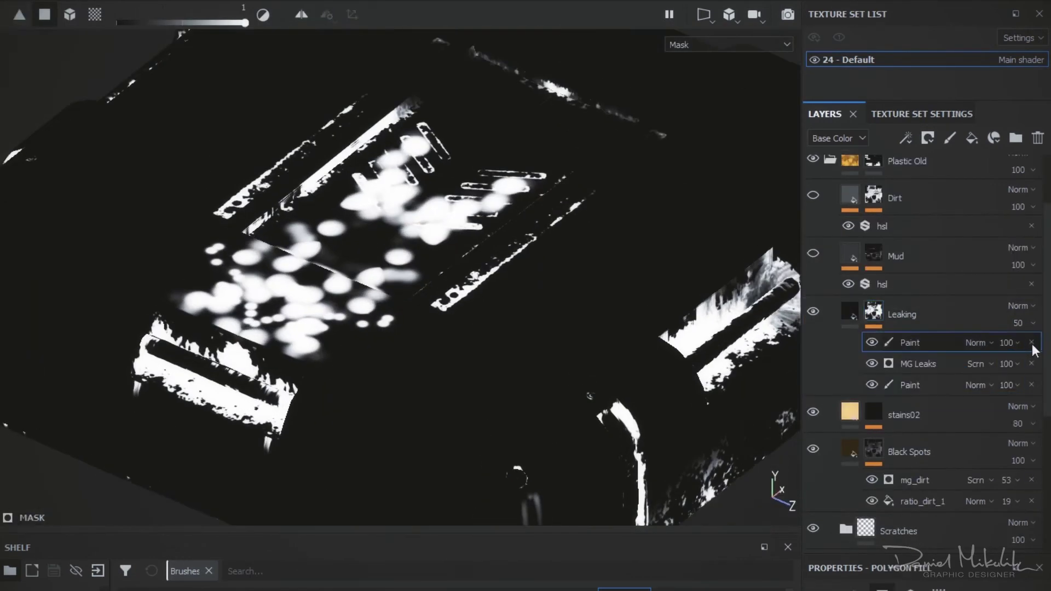
pyautogui.press('m')
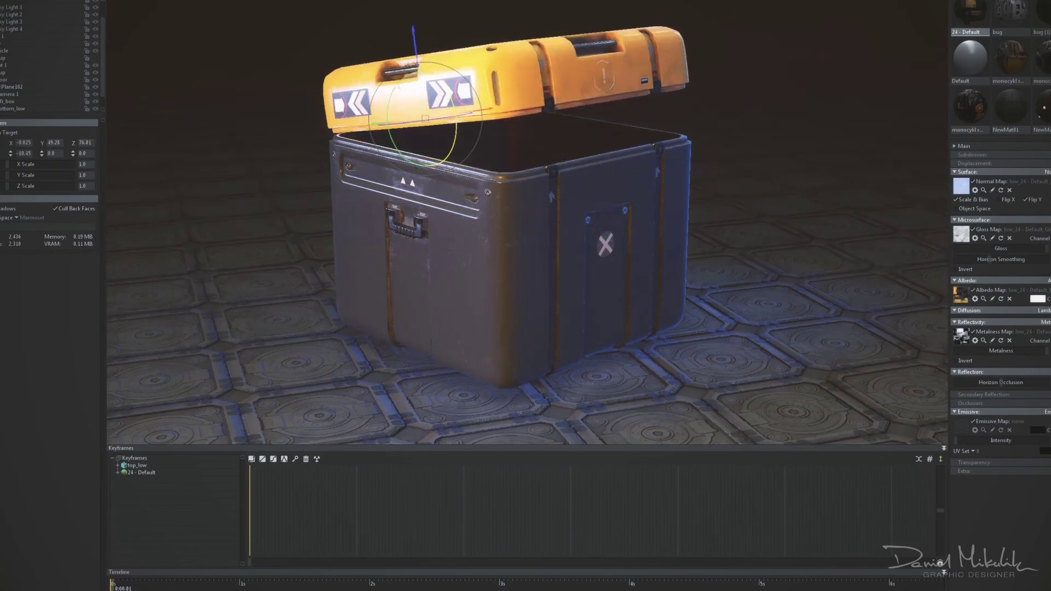
# Rotate the top_low lid so it swings open behind the box.
pyautogui.moveTo(487, 160); pyautogui.dragTo(456, 131)
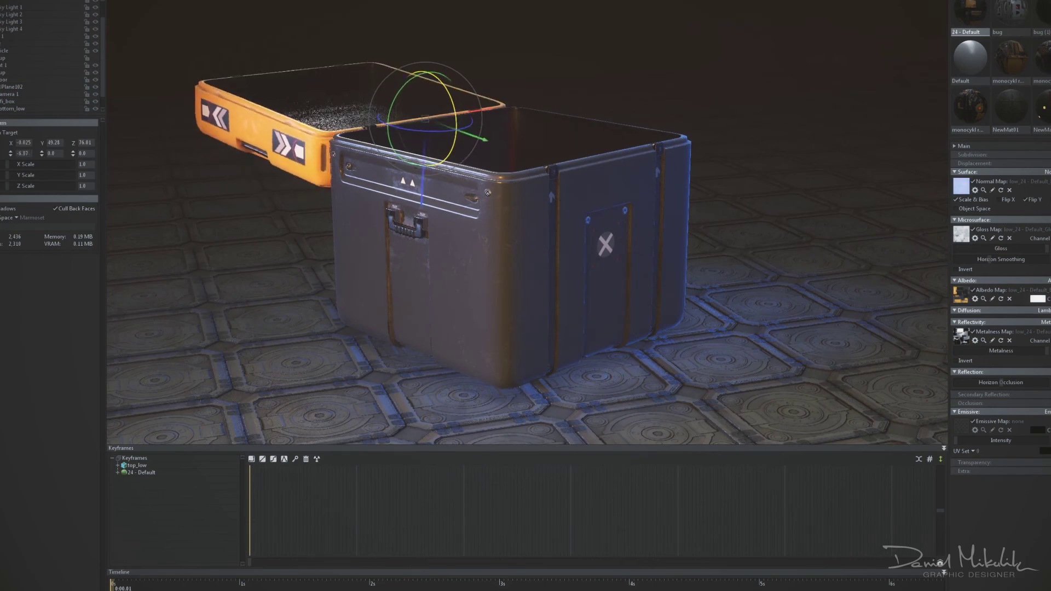